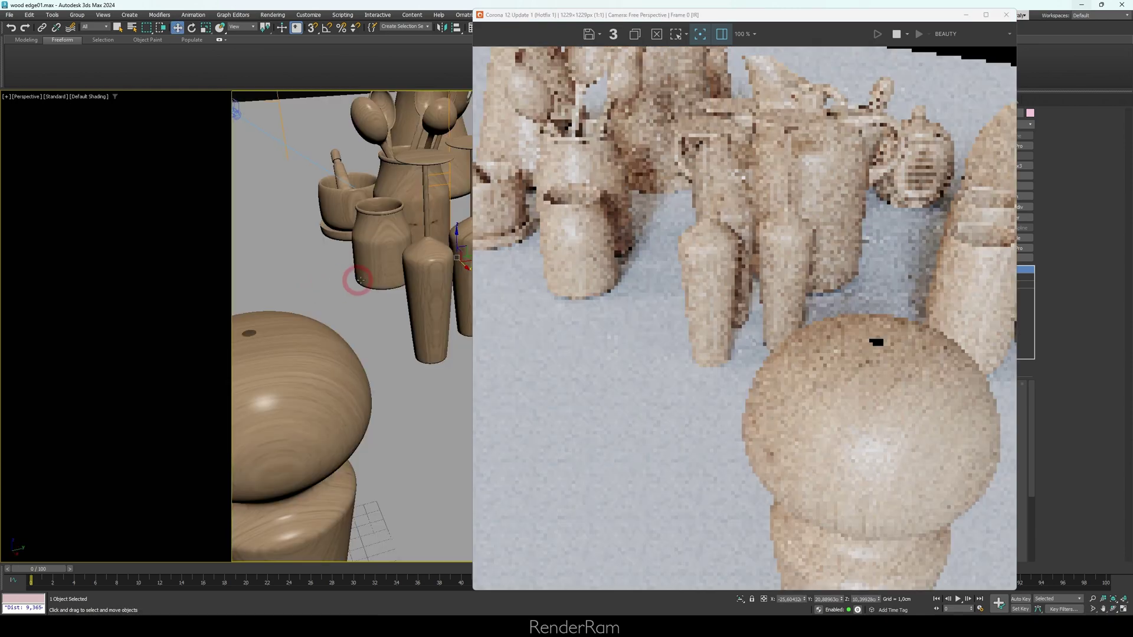
alt+middle_drag(359, 286, 443, 285)
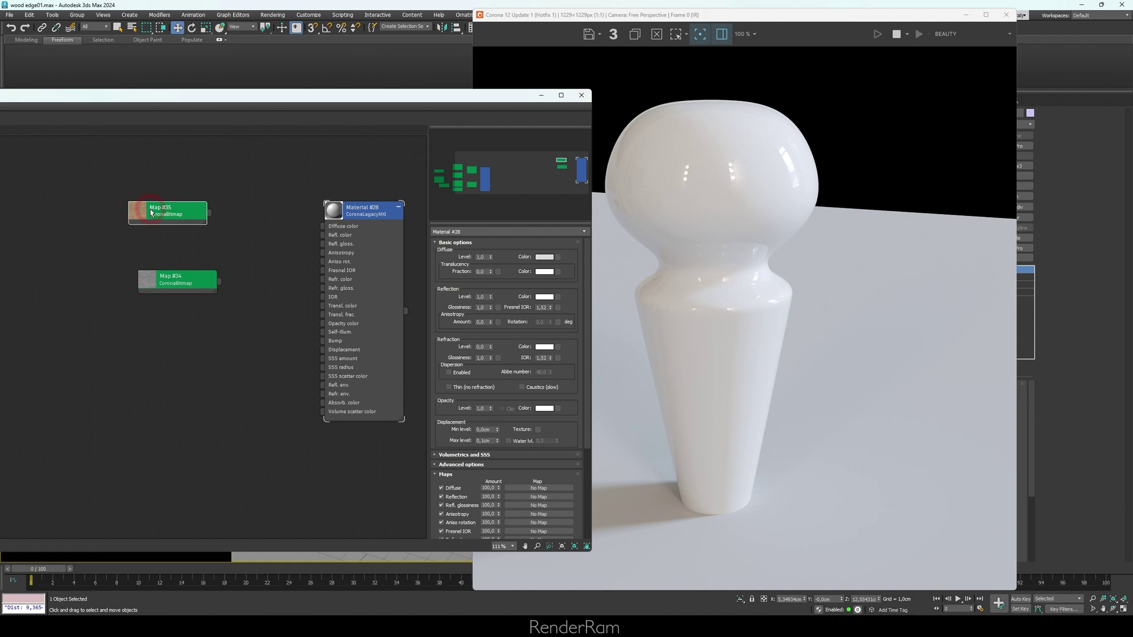
Step: Connect the wood color bitmap to the material's Diffuse color and the gray bitmap to its Bump input
double_click(151, 280)
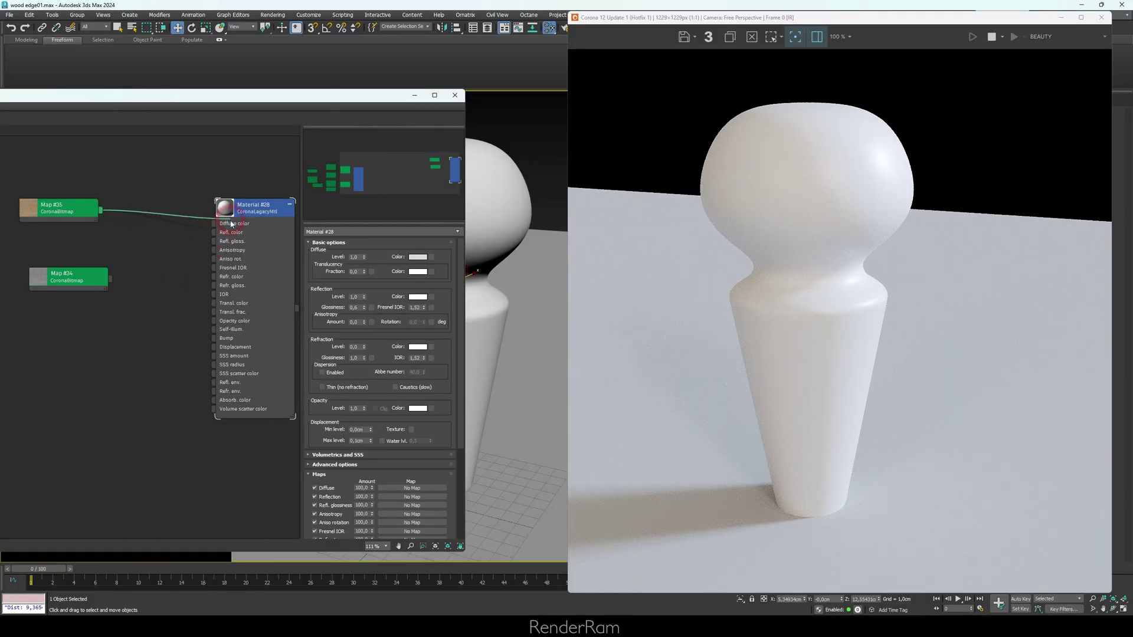
drag(229, 226, 229, 226)
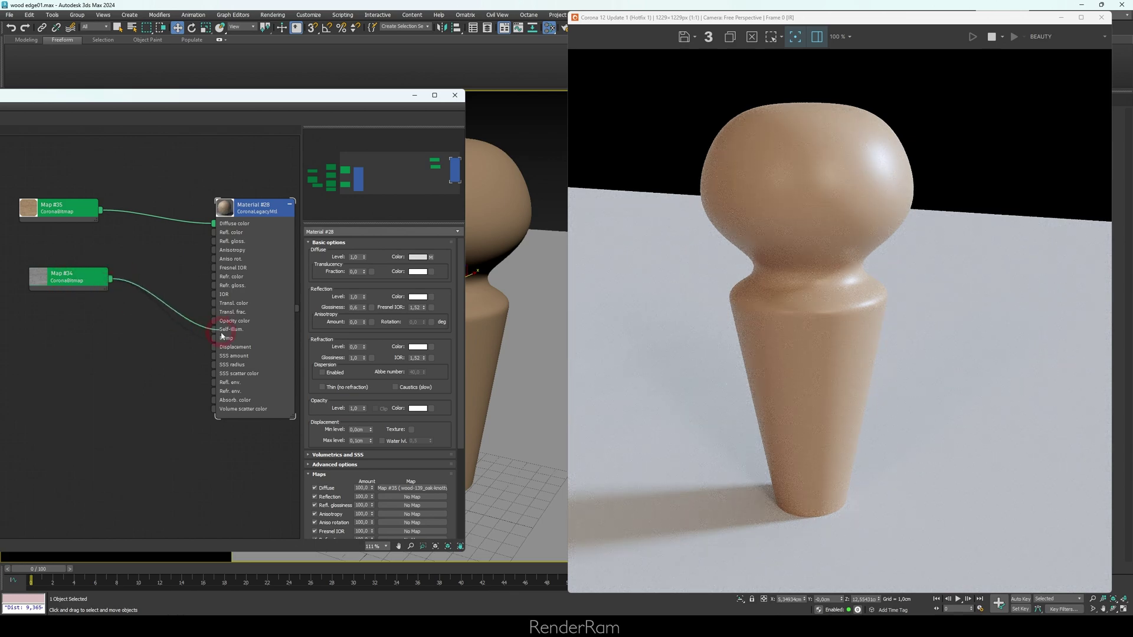
drag(223, 336, 224, 338)
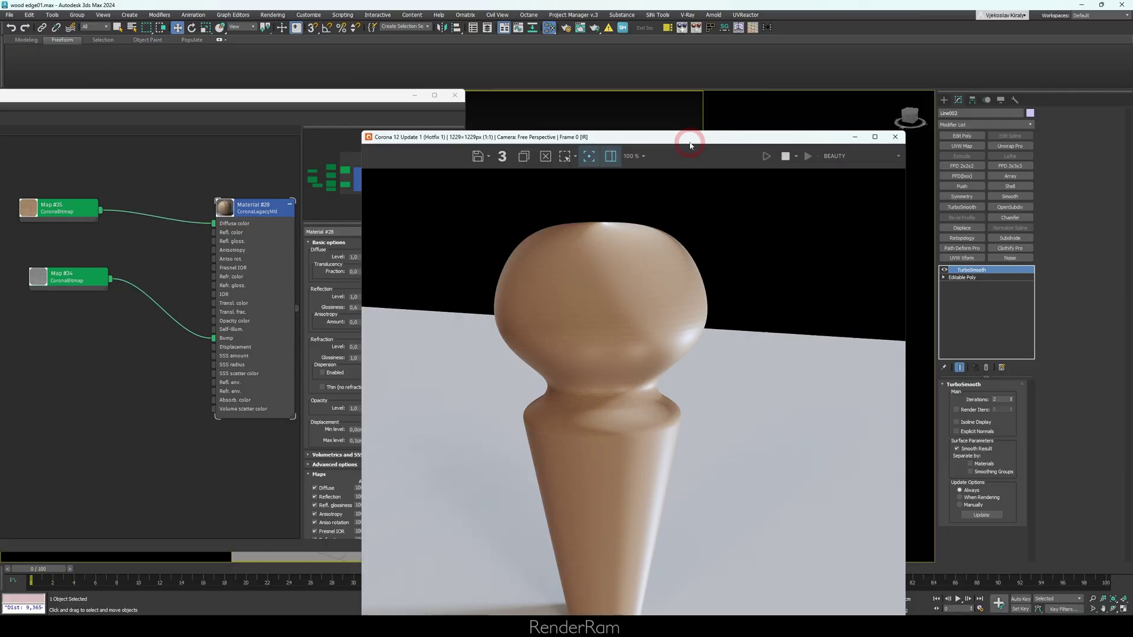
Step: Add a planar UVW Map modifier to the turned wooden object and open the wood color bitmap's settings
click(962, 146)
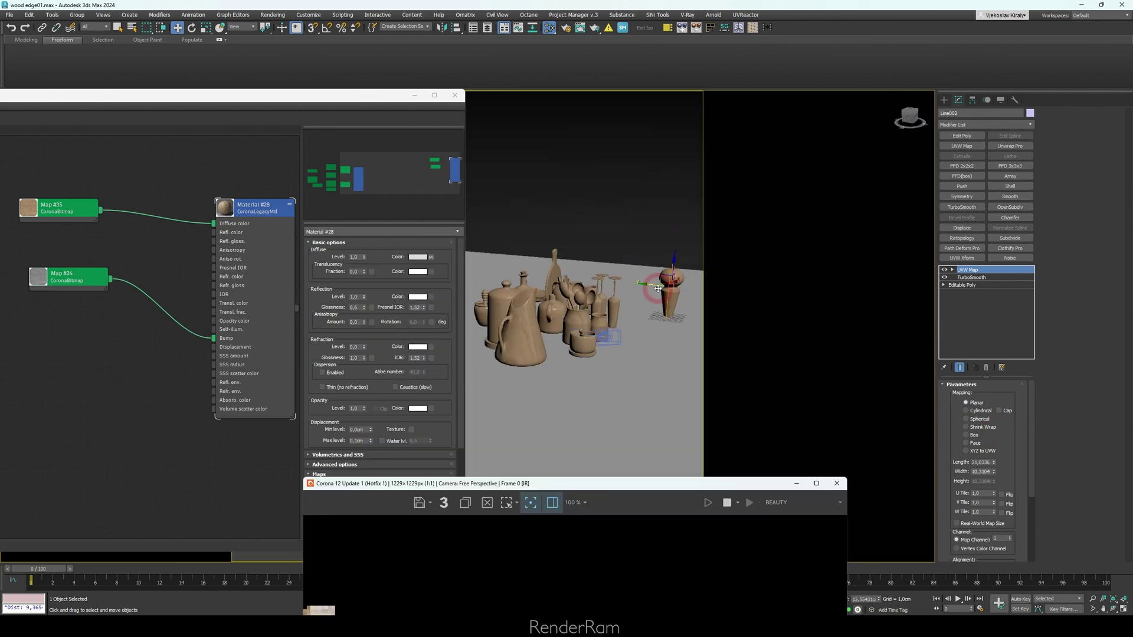
scroll(596, 289, up, 10)
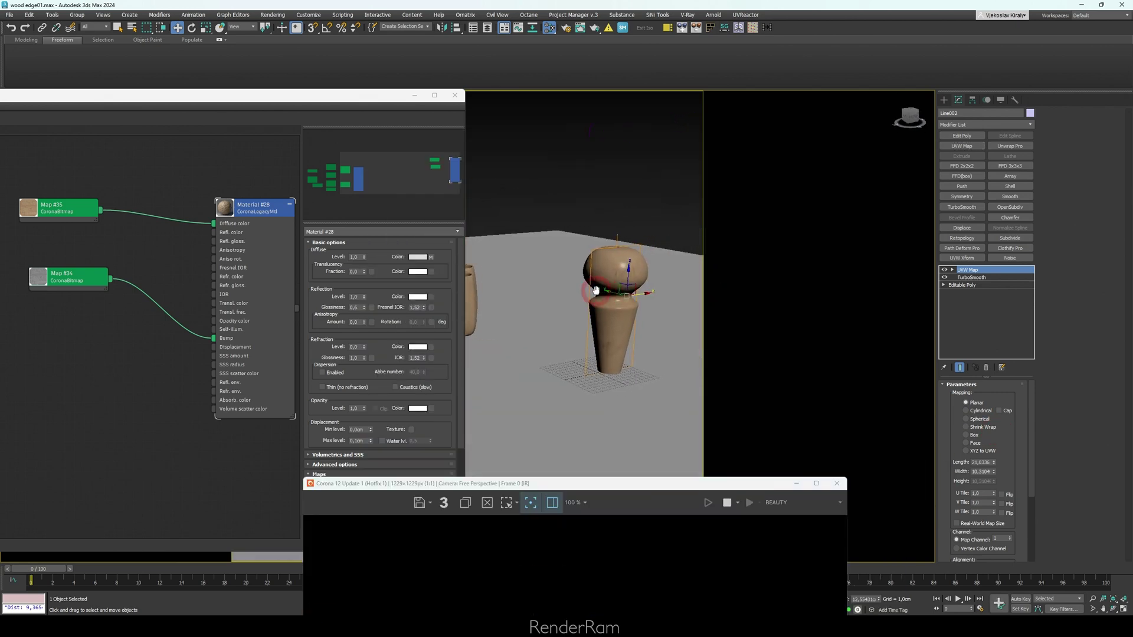
middle_drag(596, 289, 577, 287)
click(52, 247)
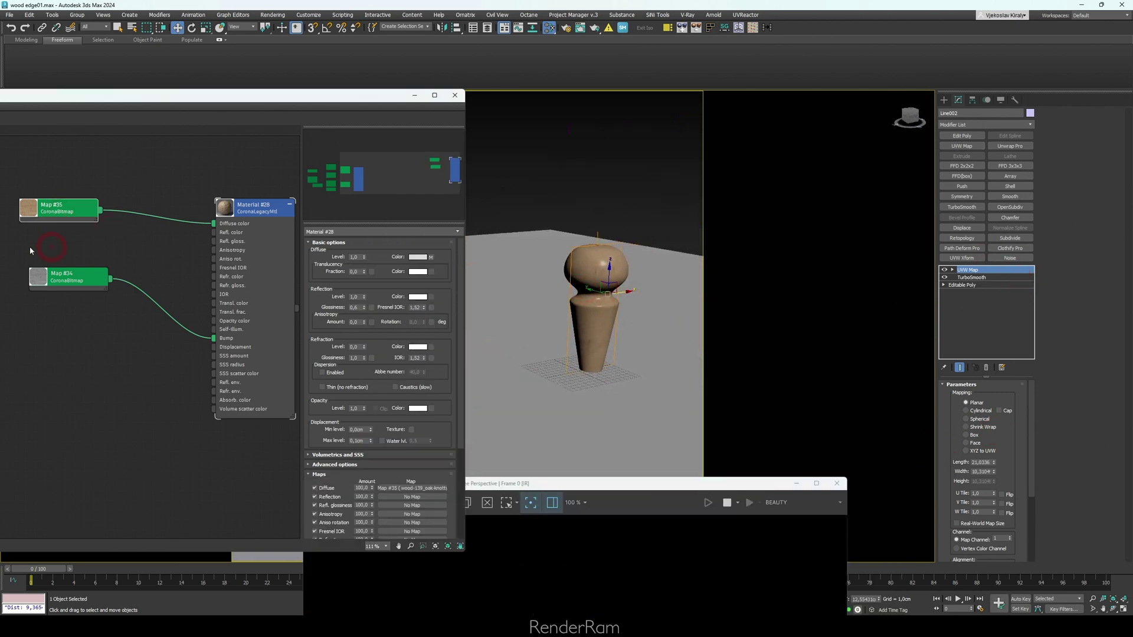
double_click(34, 217)
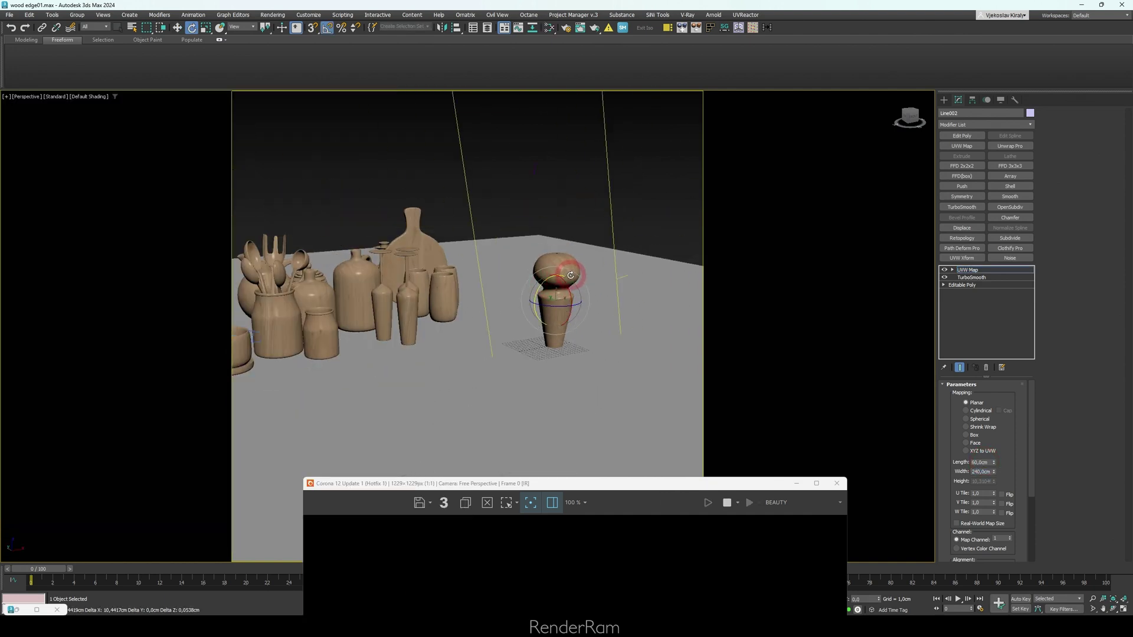
Step: Examine the mapped wood grain on the turned object from several sides in the viewport and the interactive render
scroll(559, 300, up, 5)
alt+middle_drag(559, 301, 549, 292)
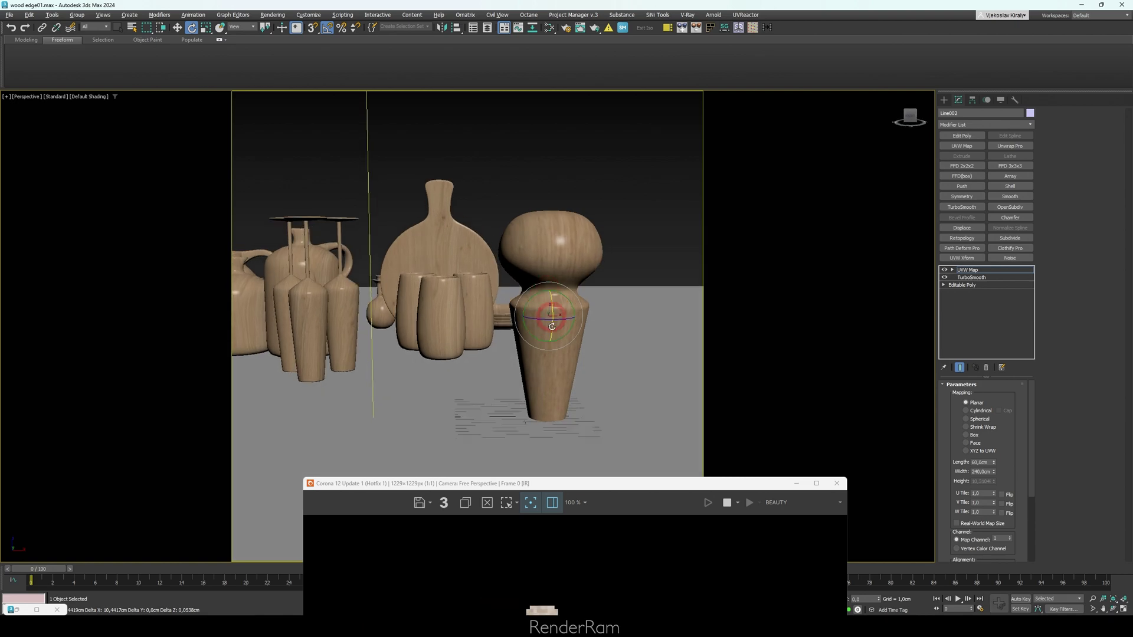
scroll(549, 286, up, 1)
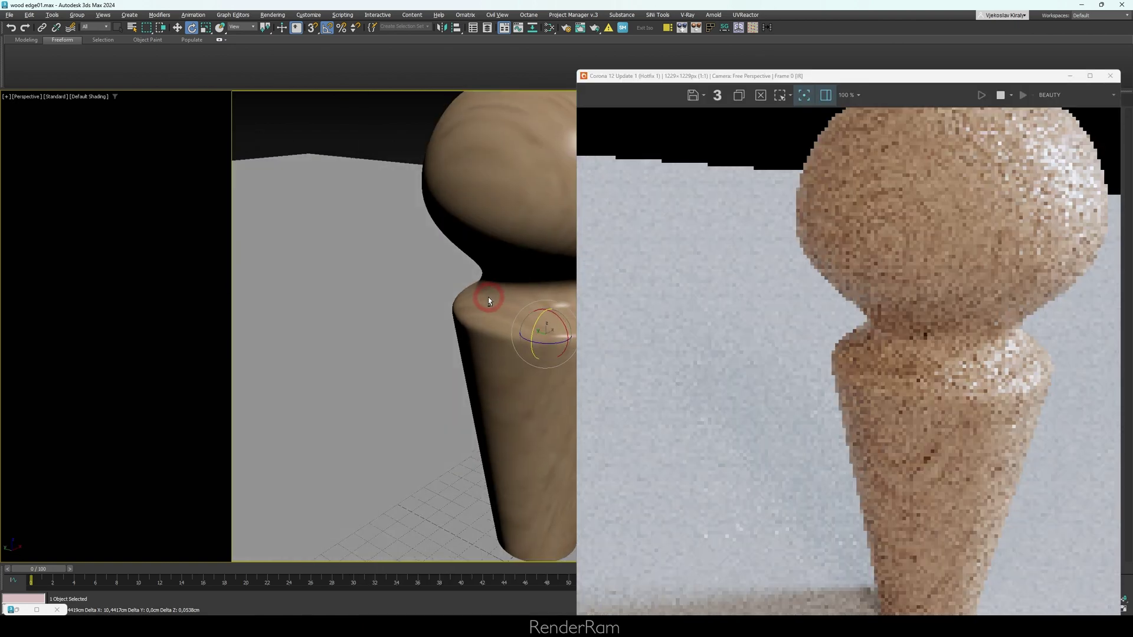
mouse_move(488, 296)
alt+middle_down()
mouse_move(435, 314)
mouse_move(468, 303)
alt+middle_up()
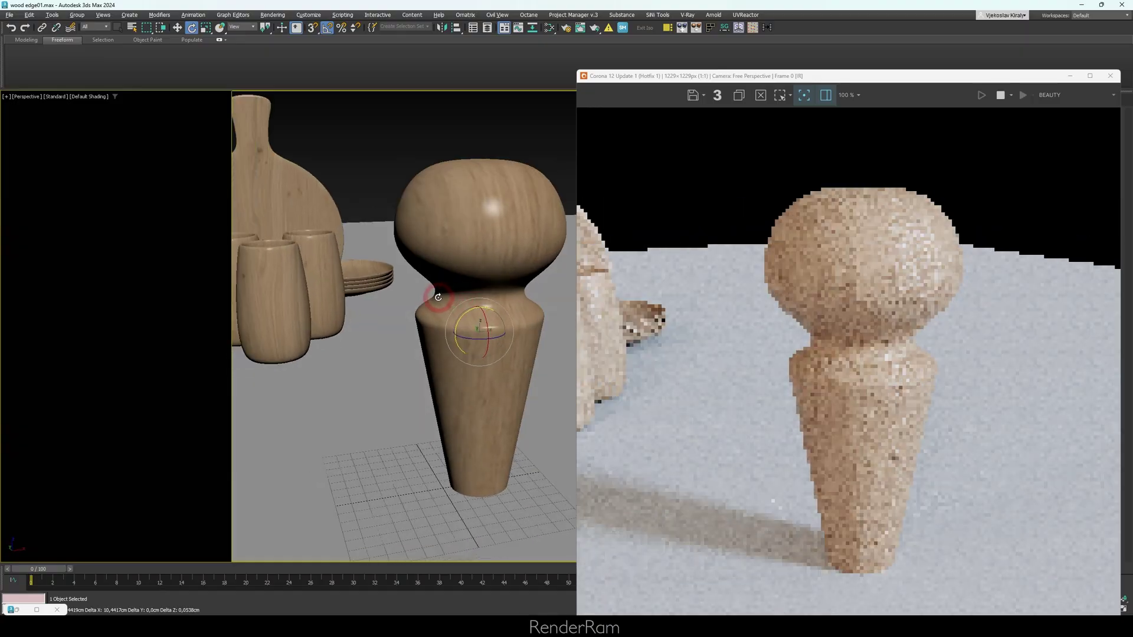
alt+middle_drag(425, 303, 453, 303)
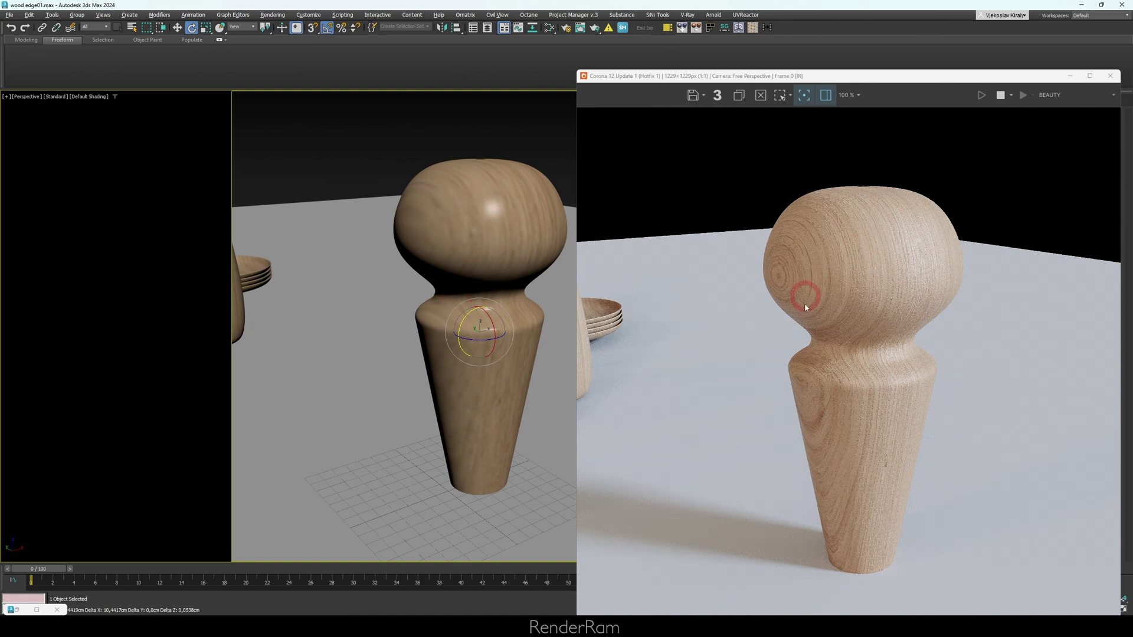
alt+middle_drag(513, 353, 683, 356)
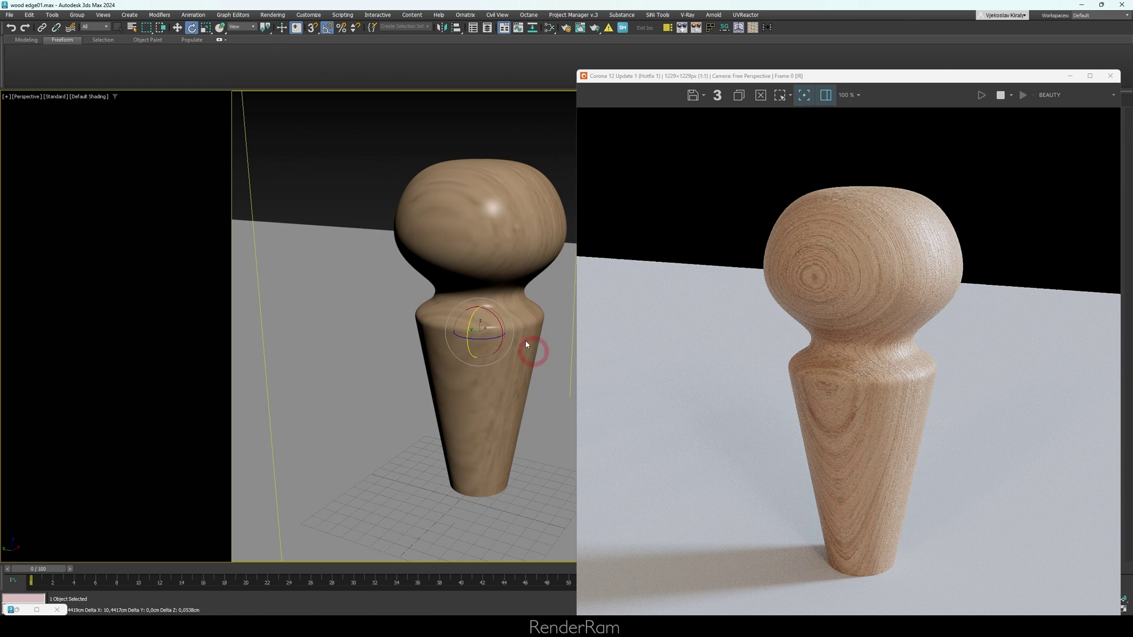
key(alt+Tab)
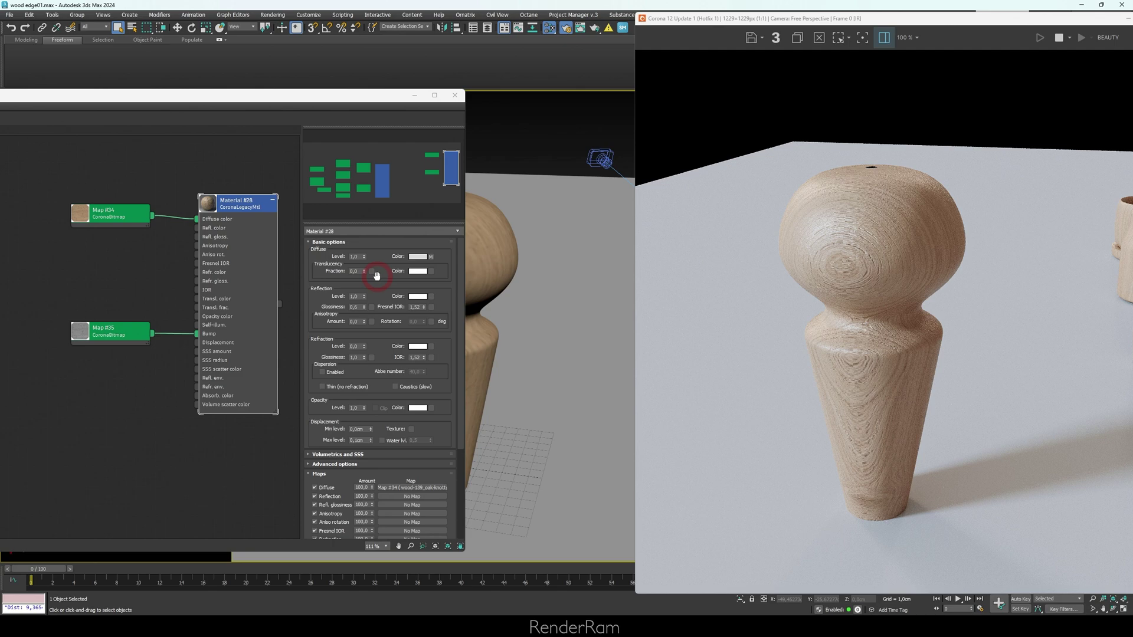
Step: Inspect the bump detail on the object's round head and neck up close in the render
alt+middle_drag(496, 309, 530, 294)
scroll(895, 239, up, 2)
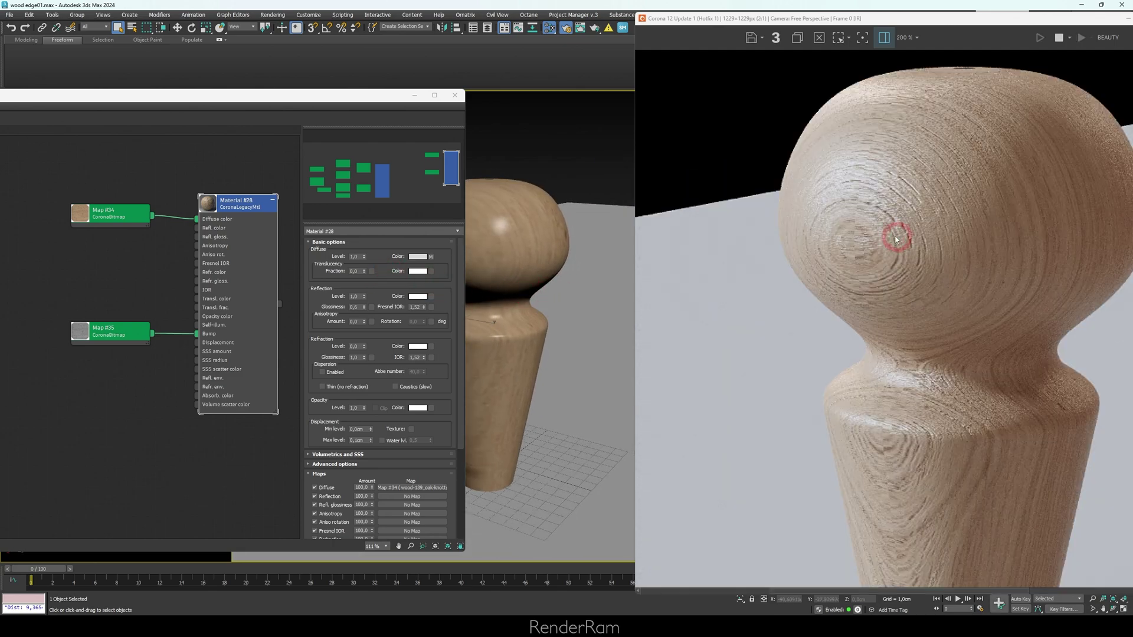
scroll(859, 232, up, 1)
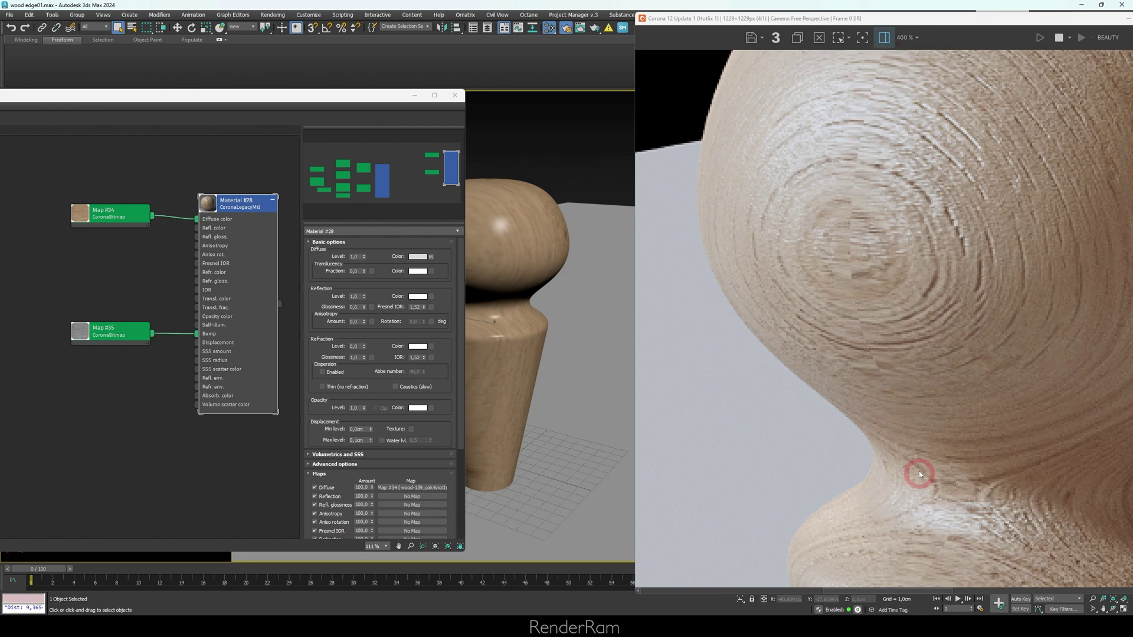
scroll(880, 280, down, 1)
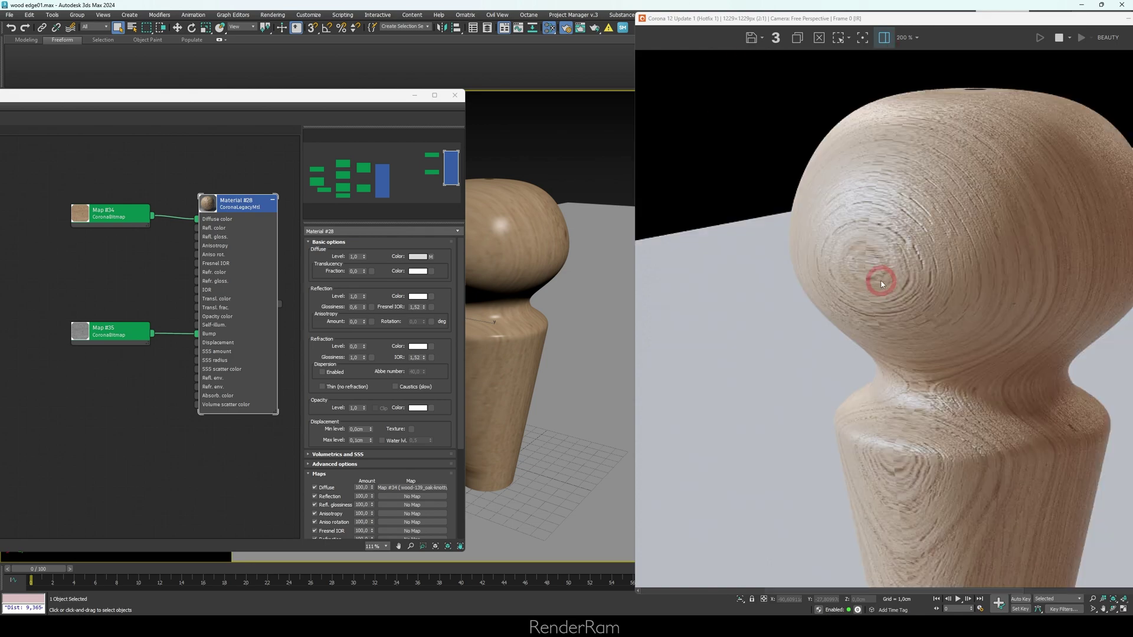
scroll(871, 266, up, 1)
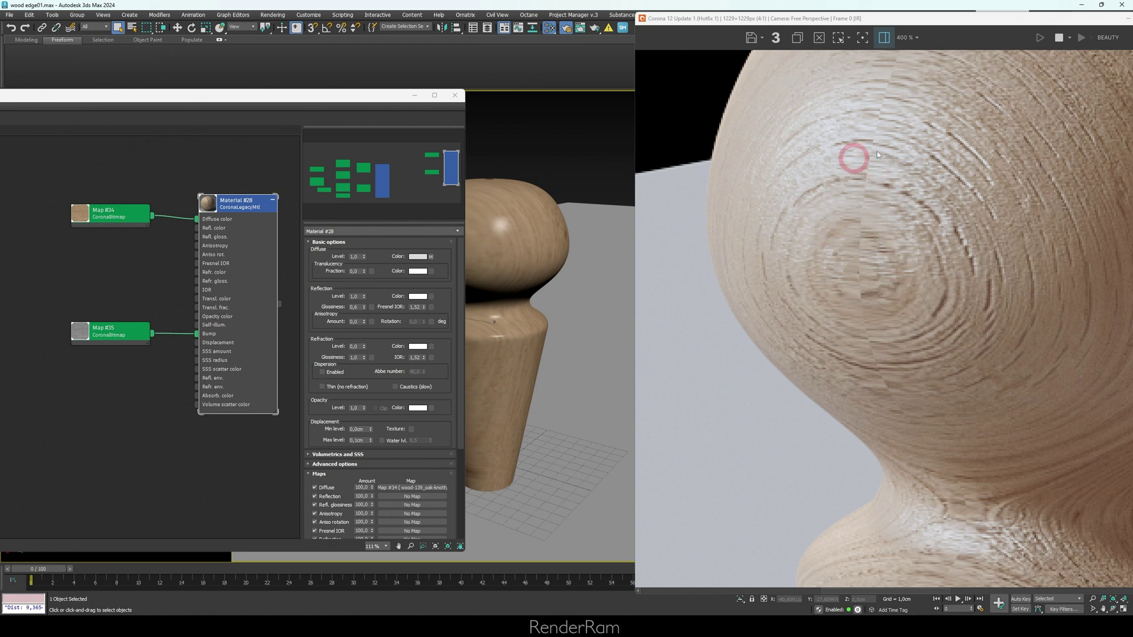
scroll(888, 158, down, 1)
scroll(919, 424, down, 1)
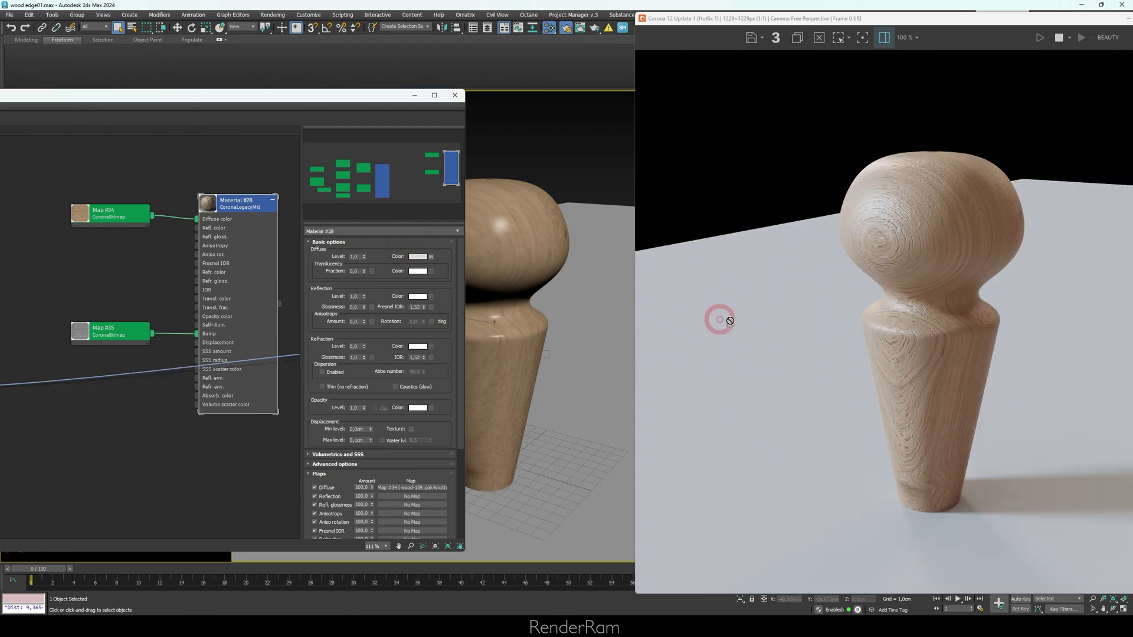
Step: Assign the other wood material from the node graph to the turned object
drag(495, 211, 495, 211)
click(947, 158)
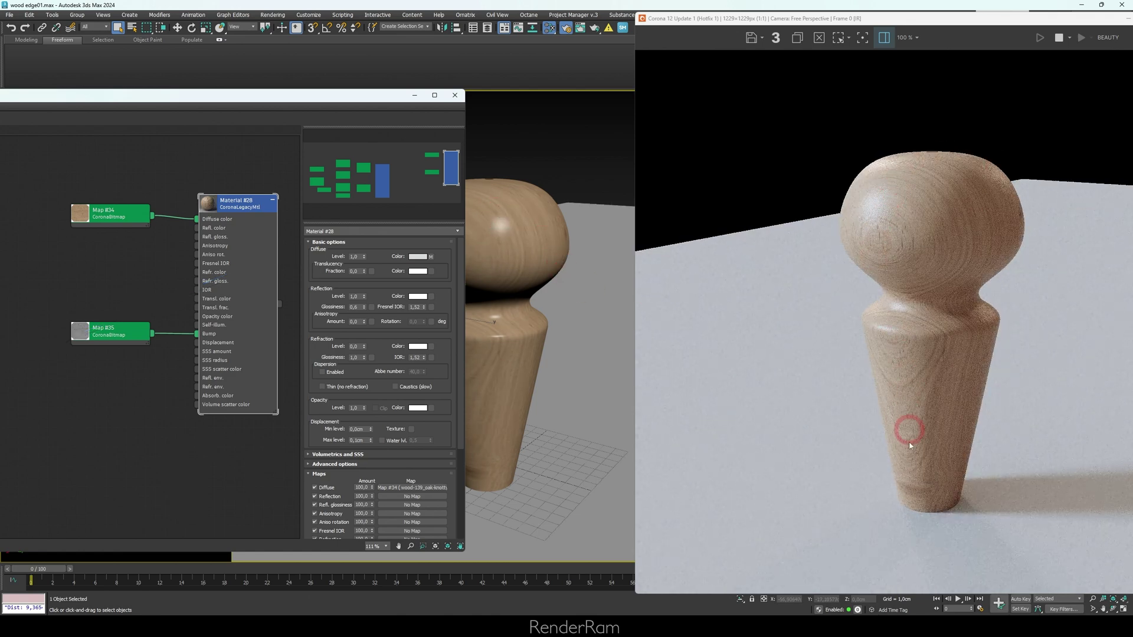
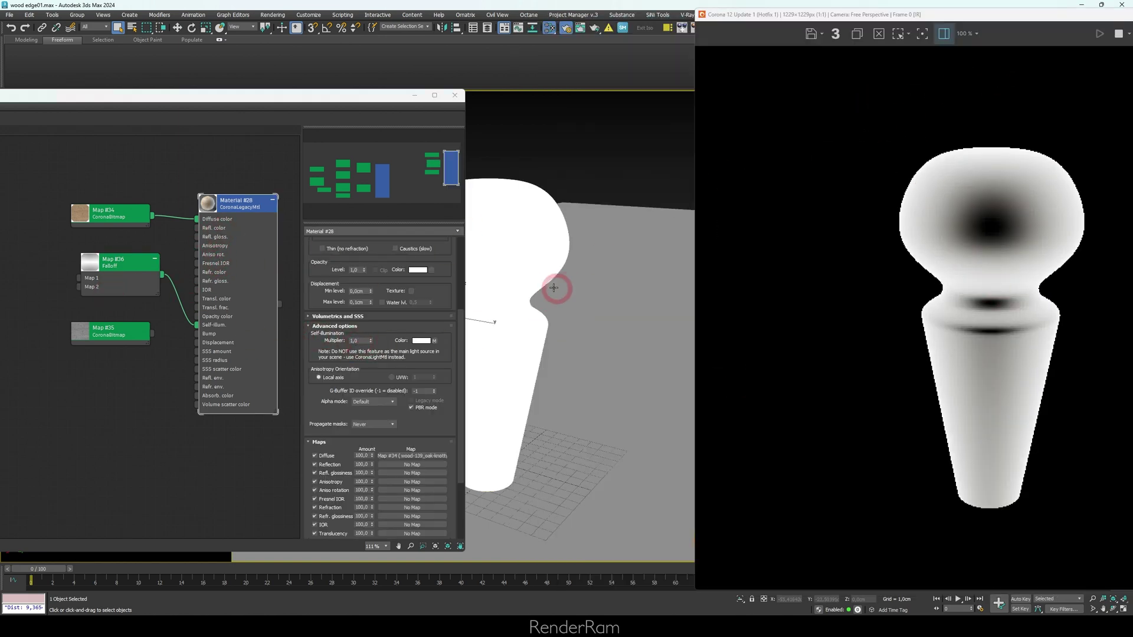
Step: Set the Falloff map's direction to Local X-Axis and check its gradient on the object from several sides
alt+middle_drag(554, 288, 515, 302)
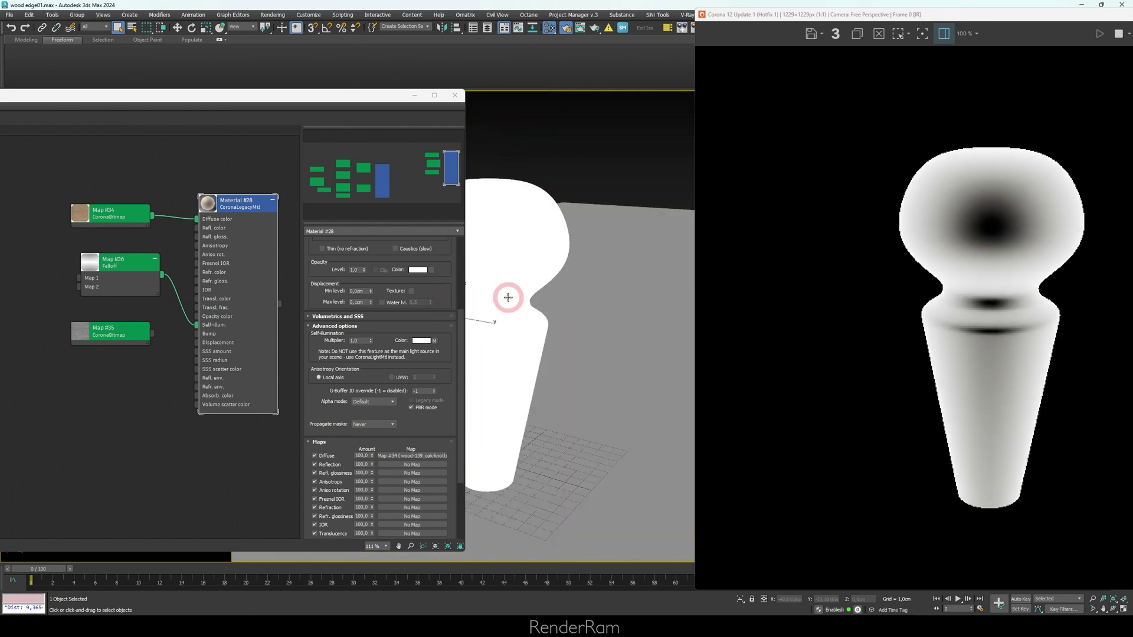
double_click(118, 259)
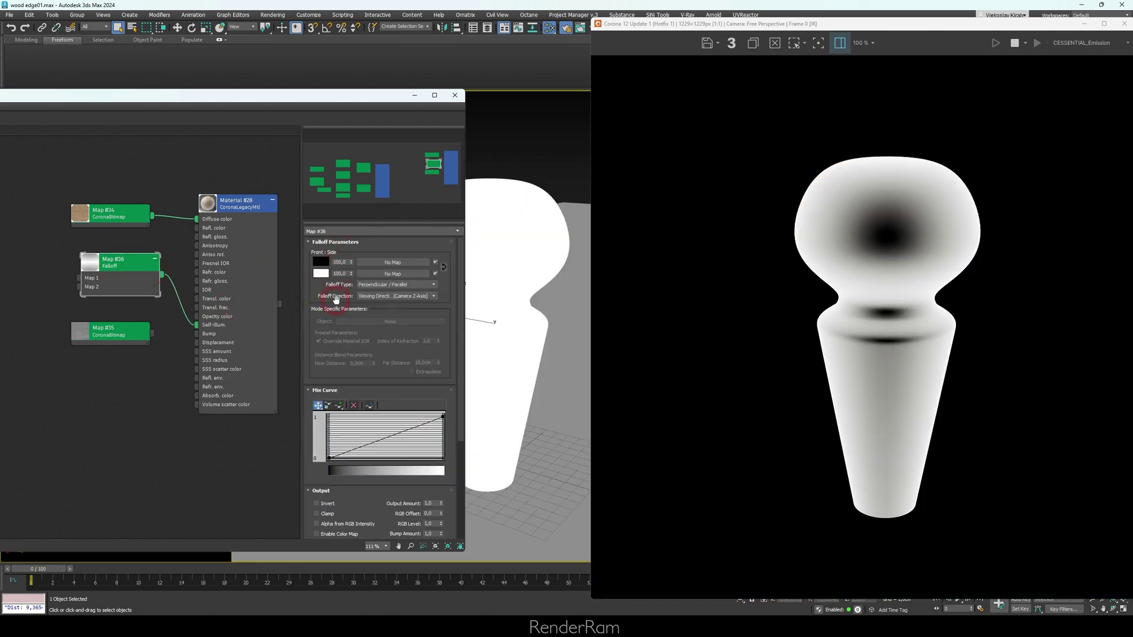
click(371, 297)
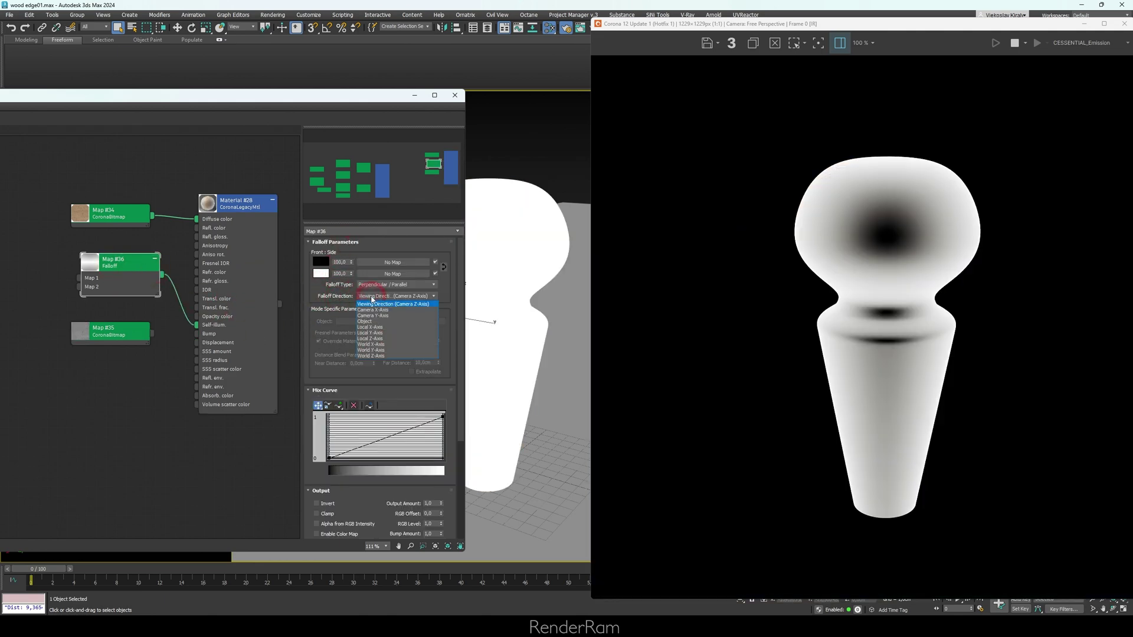
click(370, 327)
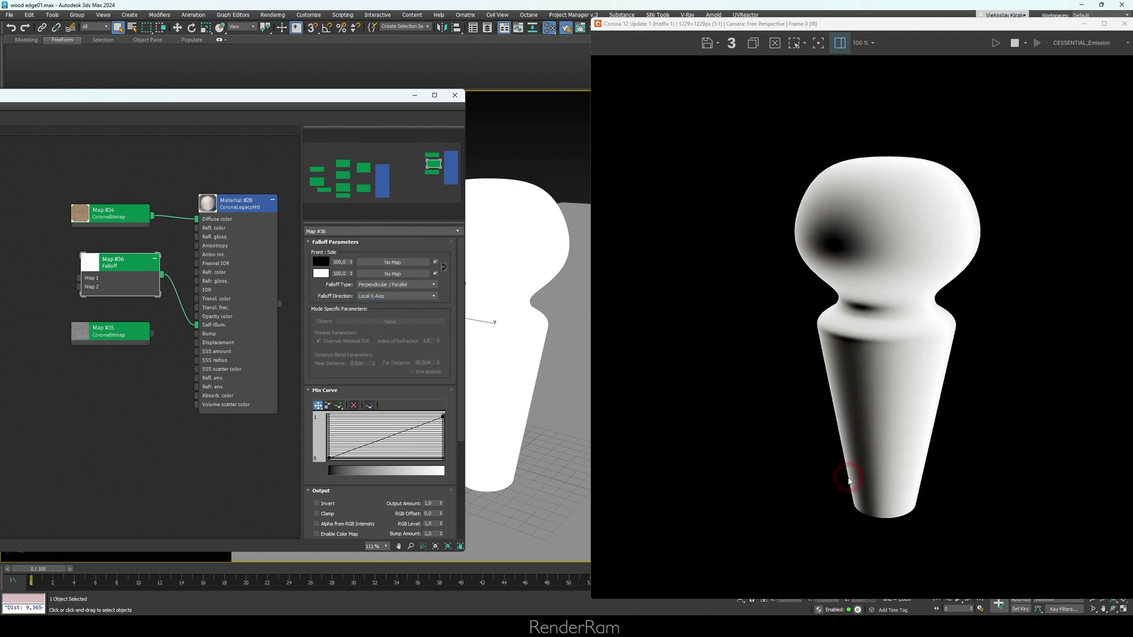
mouse_move(502, 348)
alt+middle_down()
mouse_move(627, 334)
mouse_move(589, 339)
alt+middle_up()
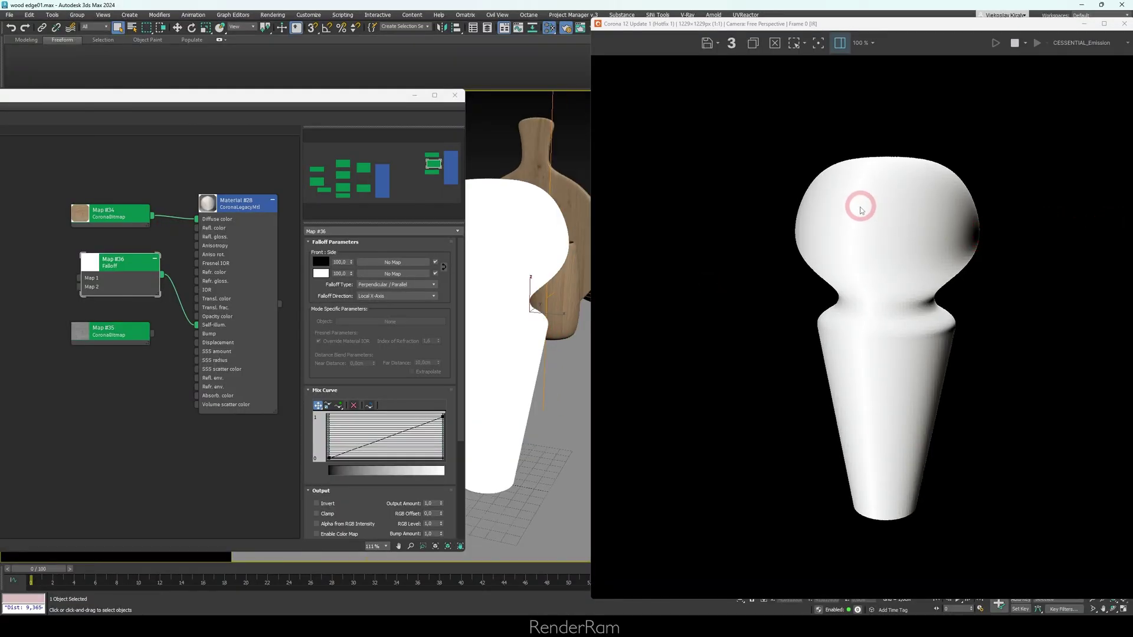
mouse_move(543, 303)
alt+middle_down()
mouse_move(563, 306)
mouse_move(552, 301)
alt+middle_up()
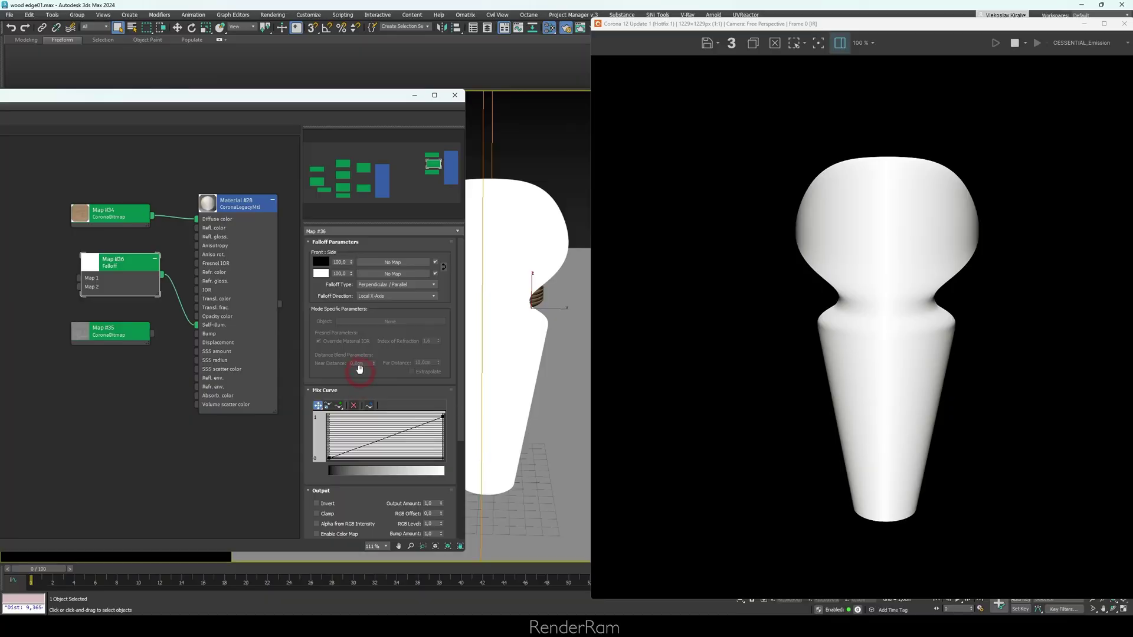
Step: Enable the Falloff map's output color map, add a curve point at about 0.339 and set its value to 1.0
scroll(308, 397, down, 5)
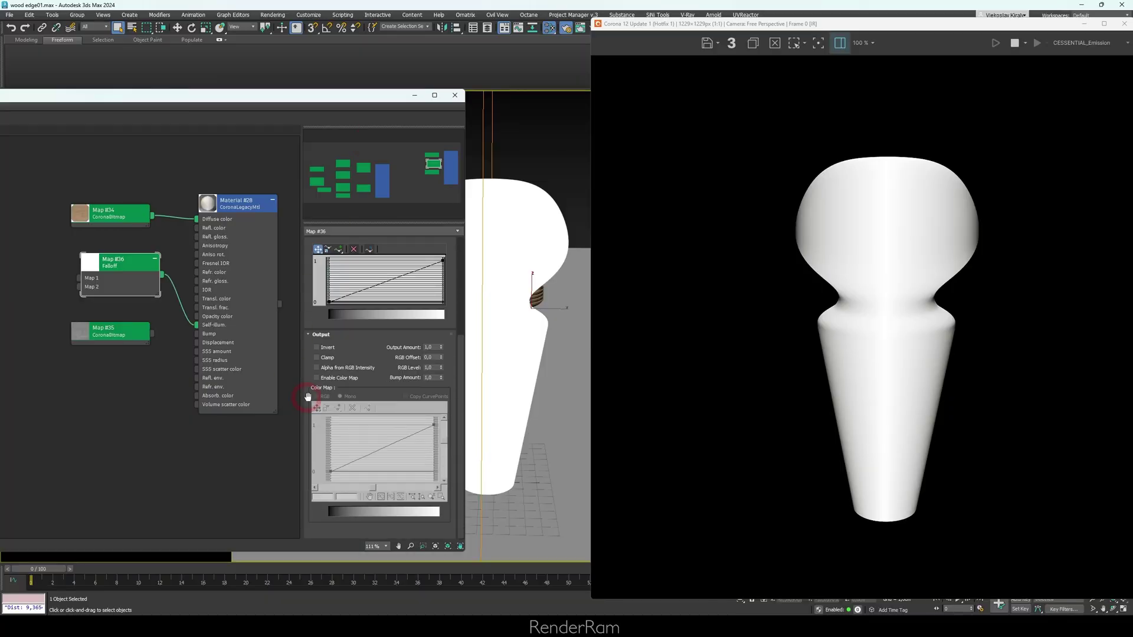
click(330, 381)
click(391, 440)
click(363, 448)
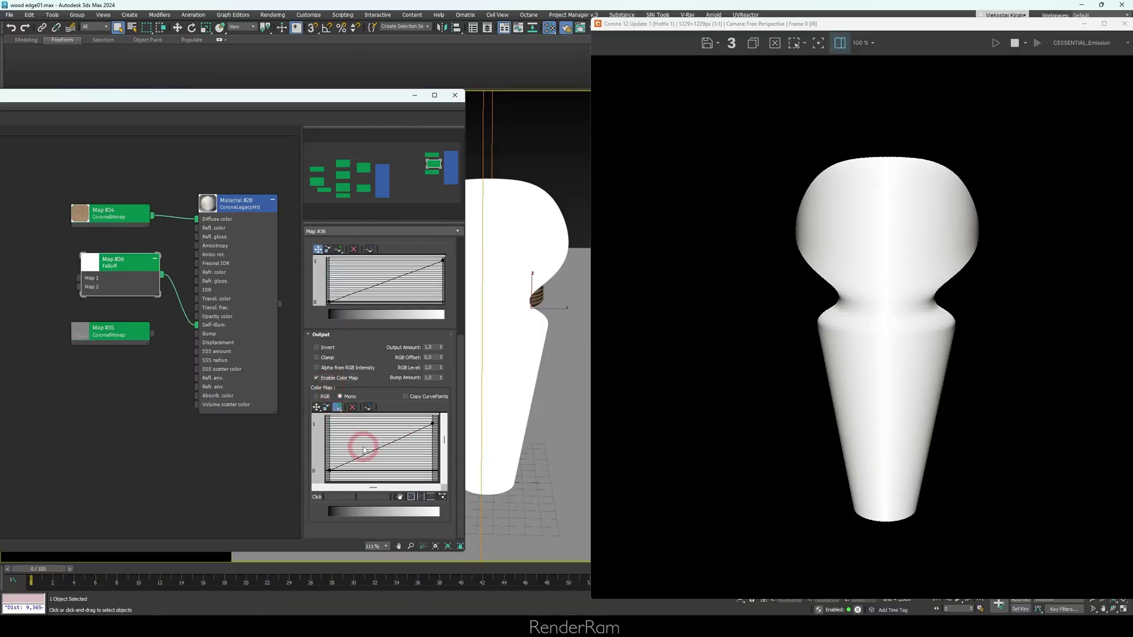
click(317, 407)
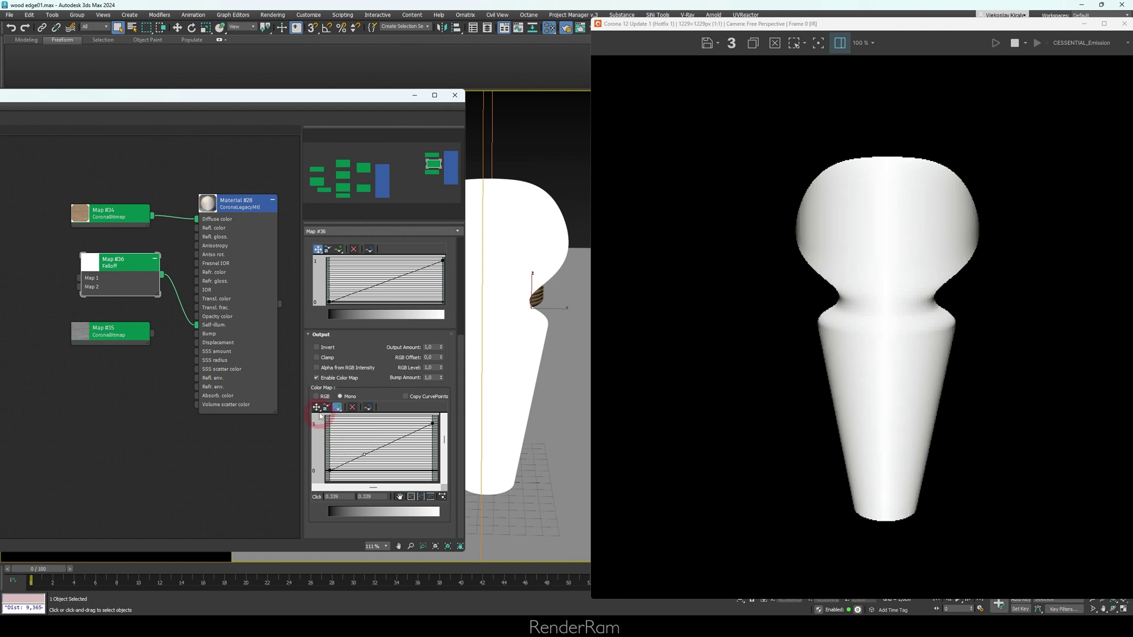
click(373, 495)
text(1)
key(Return)
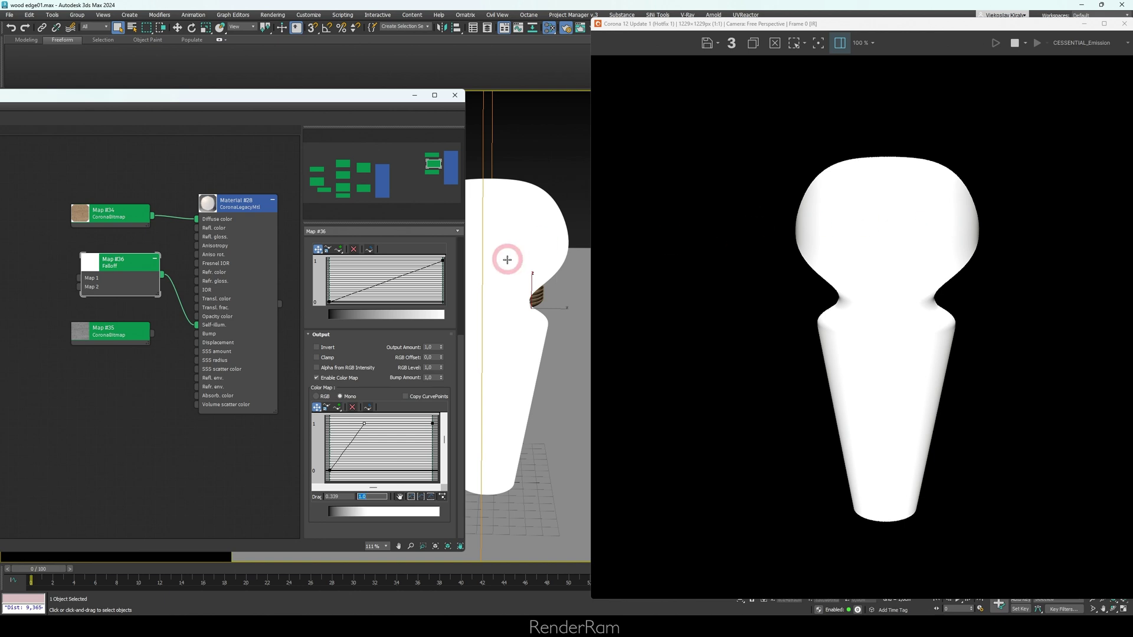
Step: Shift the added color map curve point to about 0.408 at value 1.0 and check the gradient from other sides
alt+middle_drag(530, 293, 498, 303)
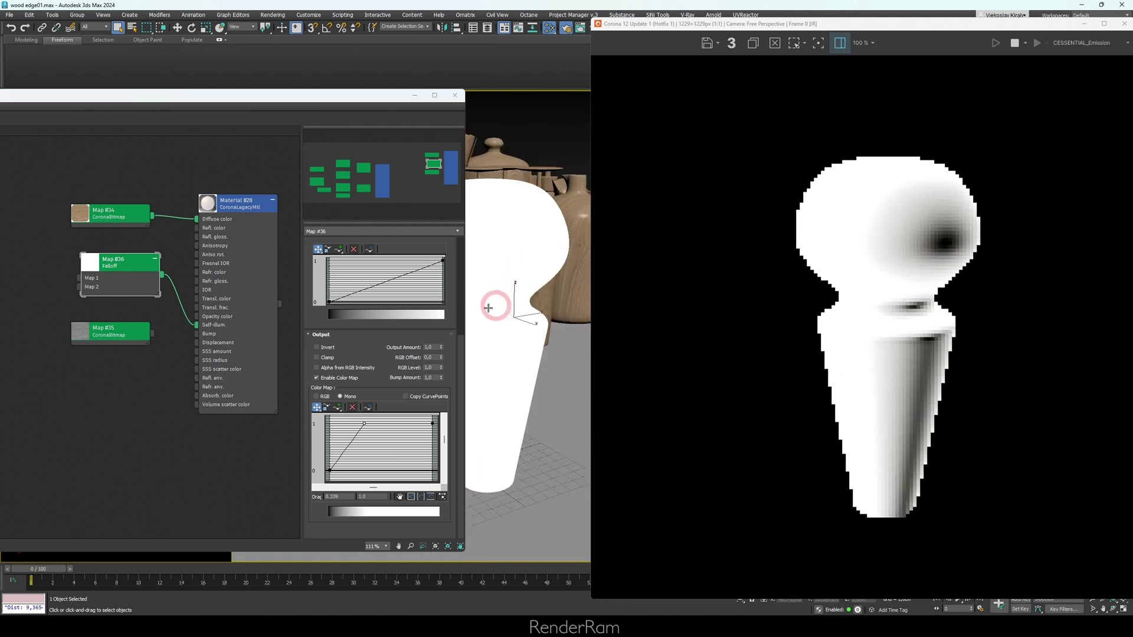
click(364, 422)
drag(365, 423, 372, 423)
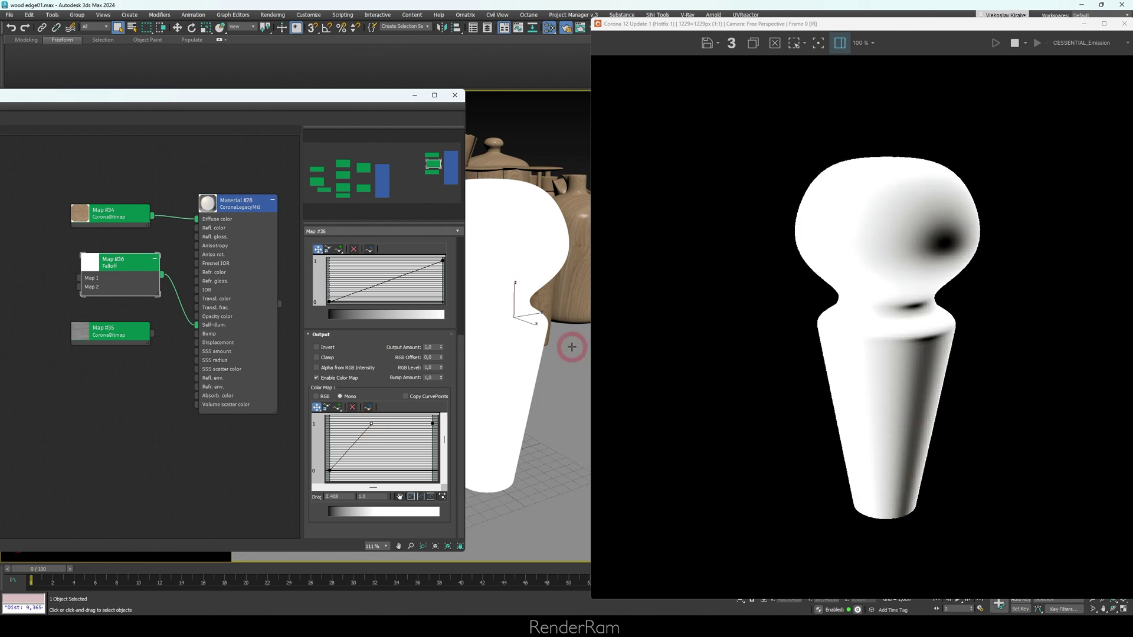
mouse_move(572, 344)
alt+middle_down()
mouse_move(518, 341)
mouse_move(586, 343)
alt+middle_up()
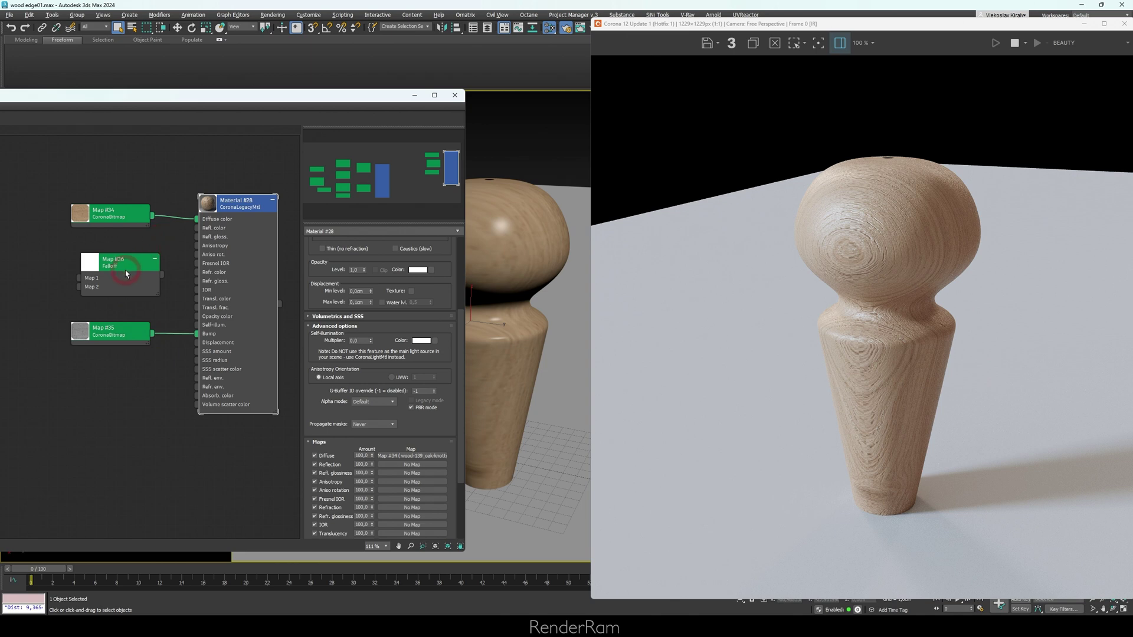
Step: Connect the bump bitmap to the Falloff's Map 2 slot and wire the Falloff into the material's Bump input
click(126, 274)
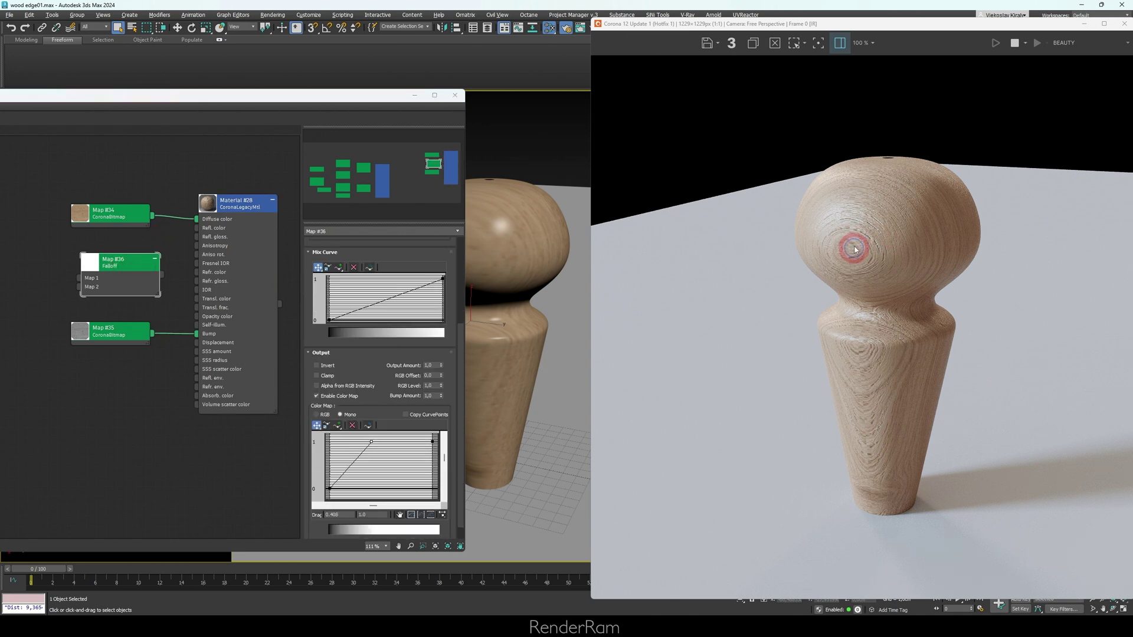
scroll(323, 267, up, 4)
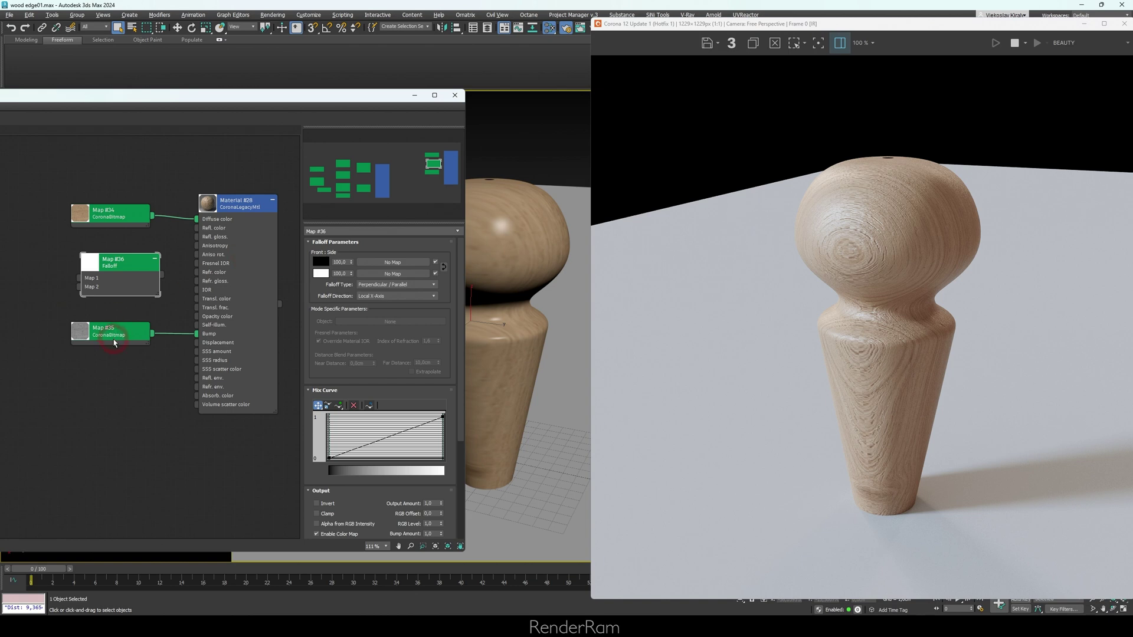
drag(114, 342, 95, 341)
click(125, 298)
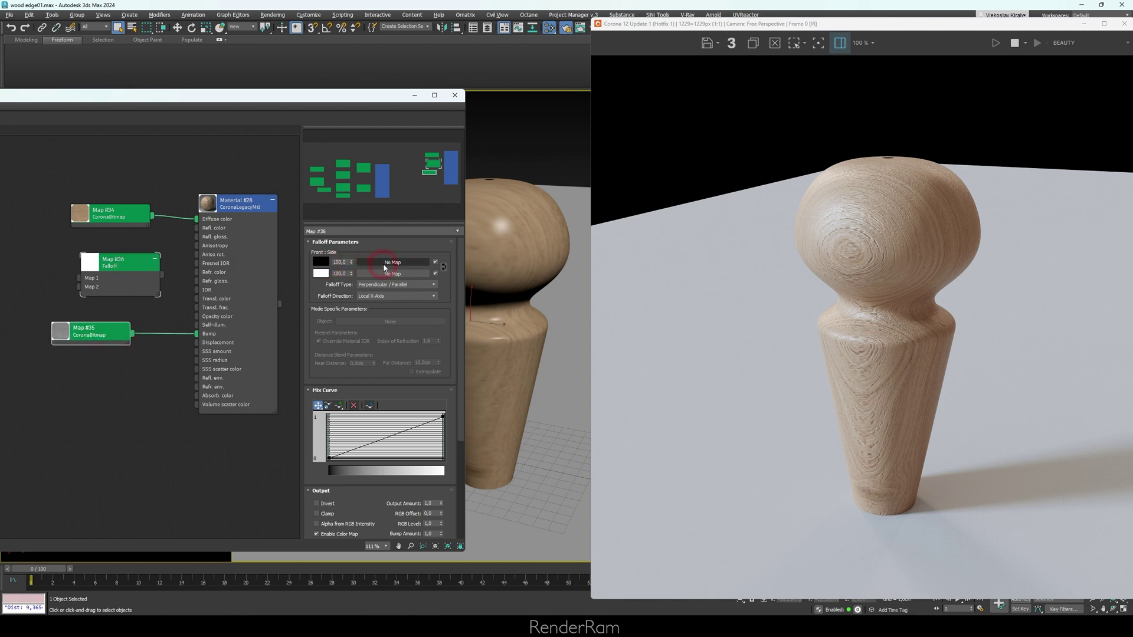
click(66, 331)
drag(142, 326, 94, 288)
click(125, 287)
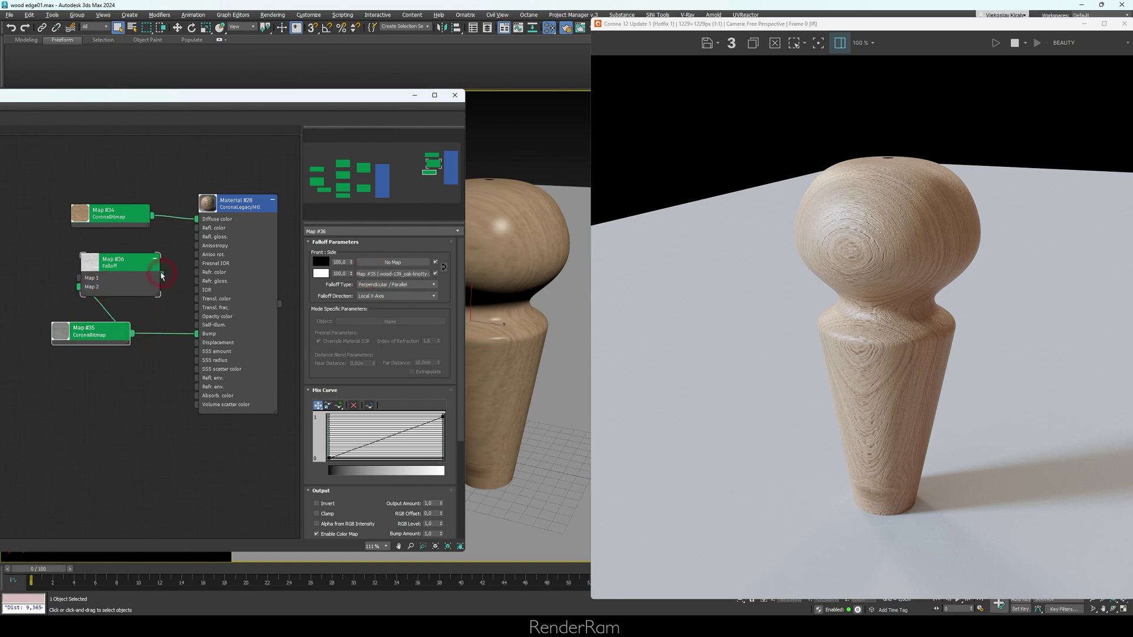
drag(189, 314, 197, 335)
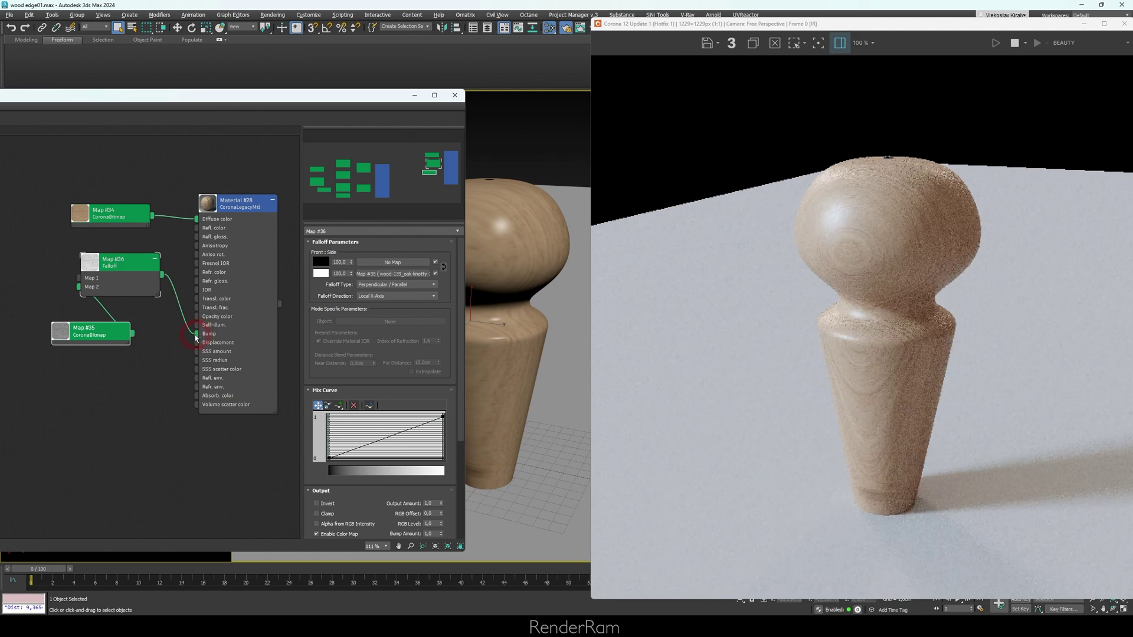
Step: Examine the falloff-masked bump on the object's head and neck from several sides and up close in the render
alt+middle_drag(501, 285, 637, 286)
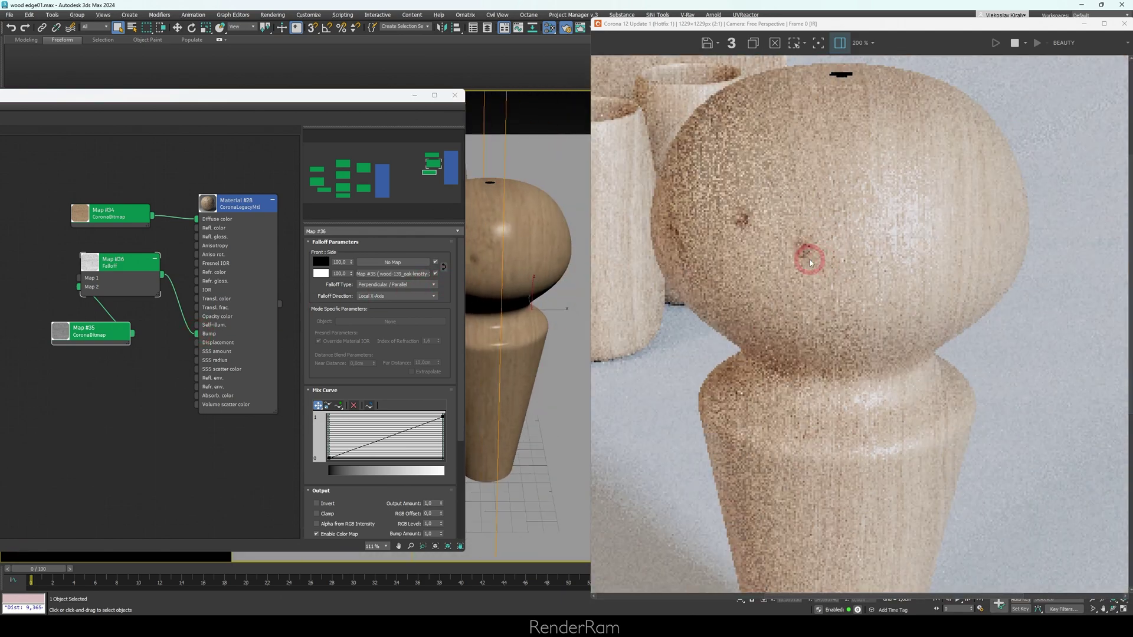
click(891, 276)
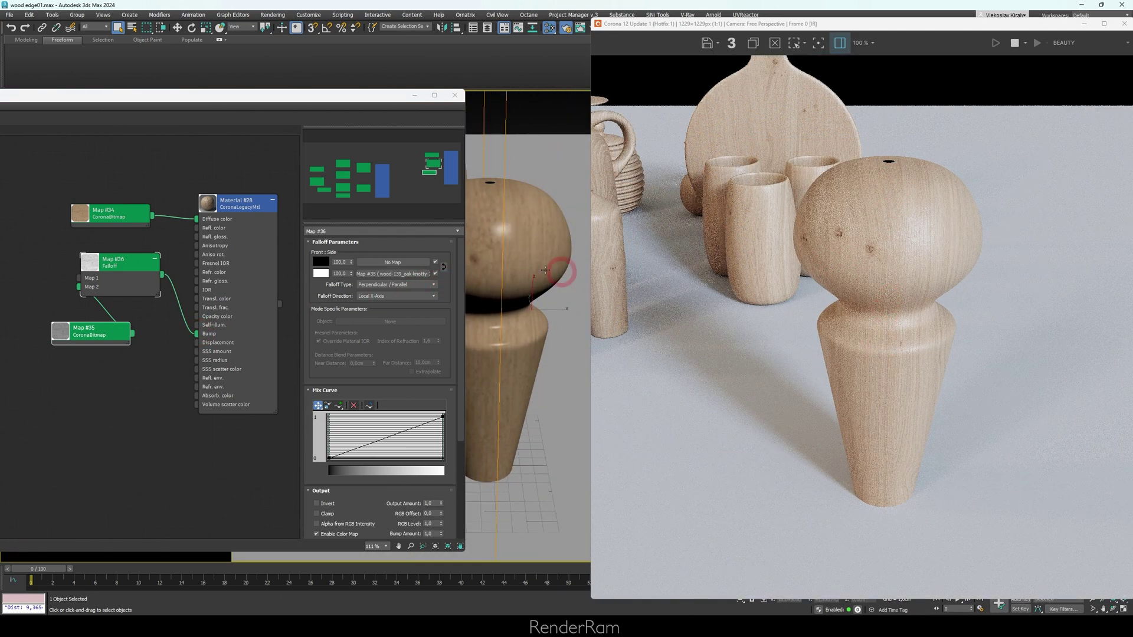
alt+middle_drag(511, 275, 612, 285)
scroll(955, 225, up, 1)
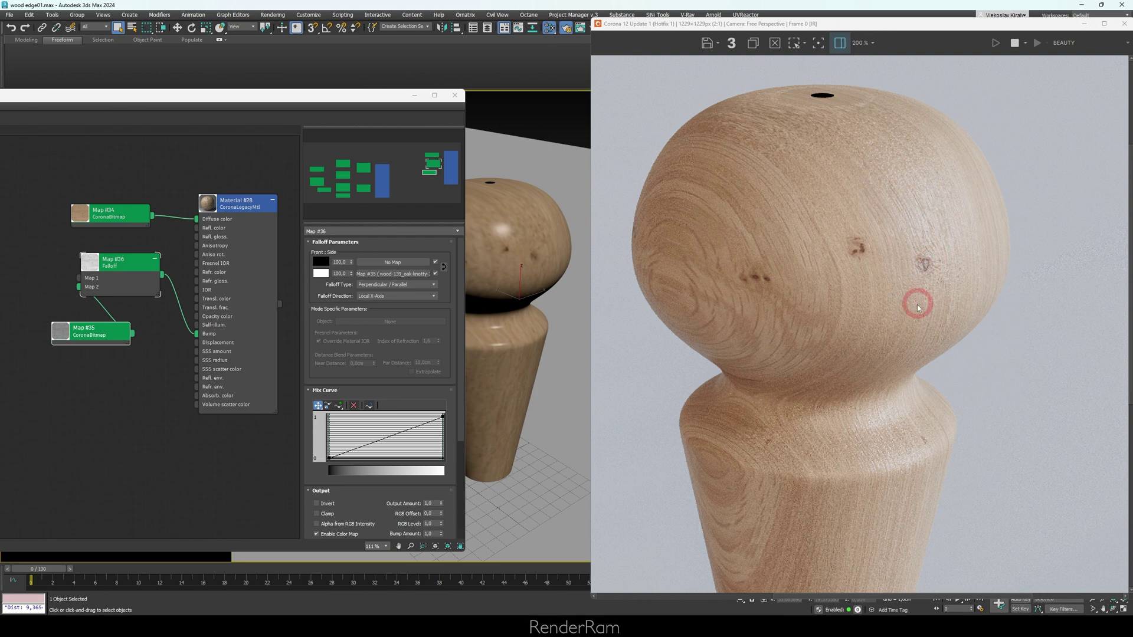
alt+middle_drag(515, 266, 619, 278)
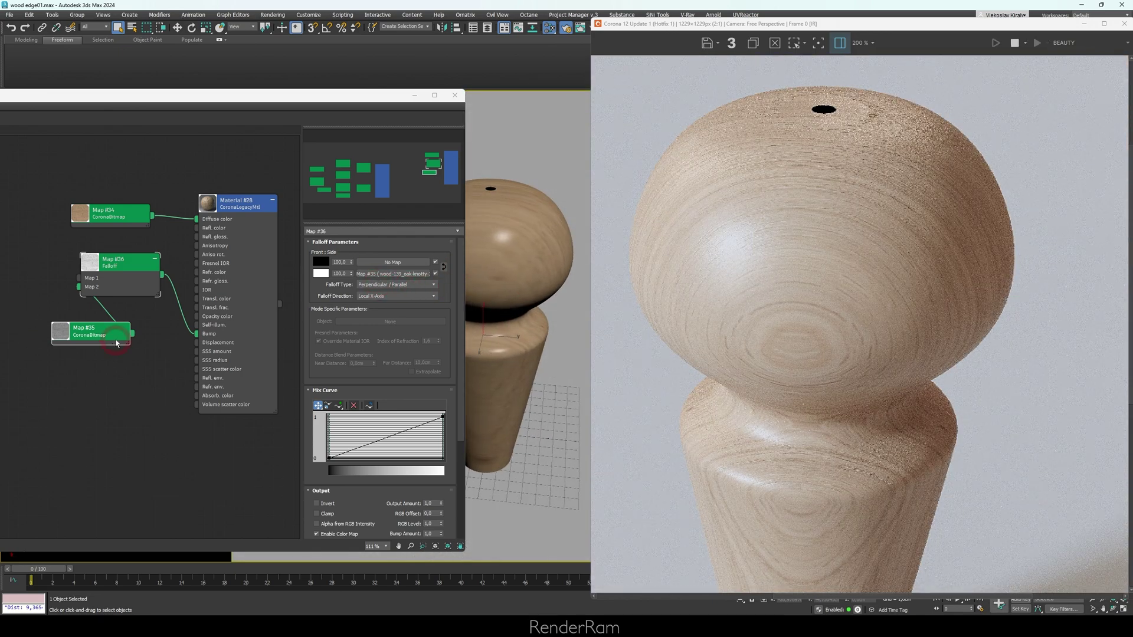
Step: Copy the object's UVW Map modifier and paste a duplicate of it onto the modifier stack
drag(861, 23, 622, 155)
right_click(978, 273)
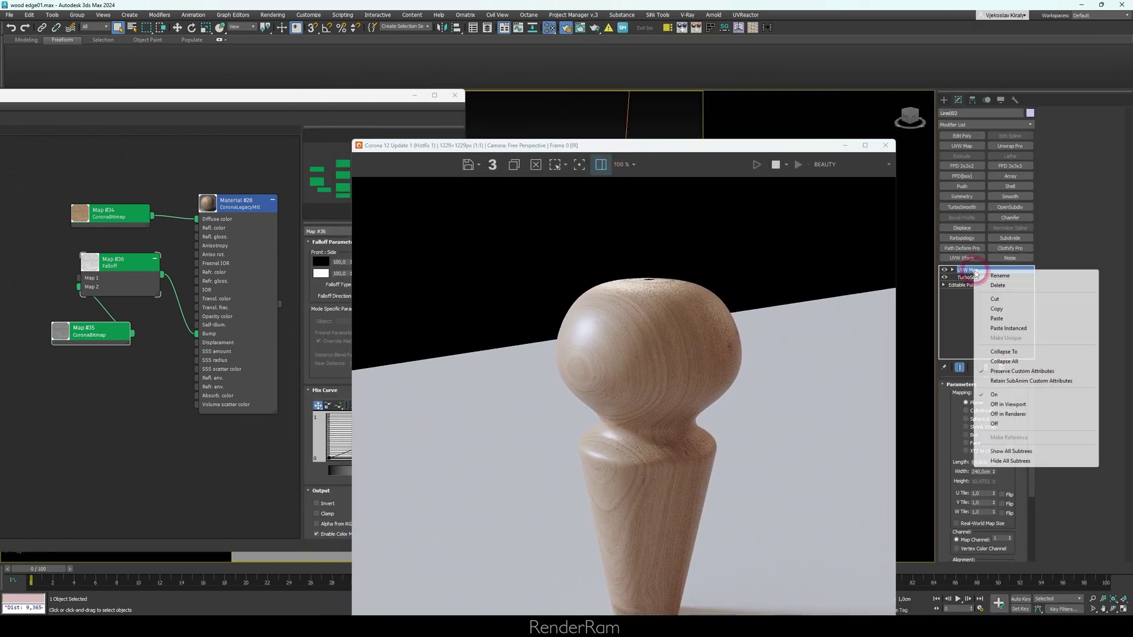
click(1002, 309)
right_click(968, 273)
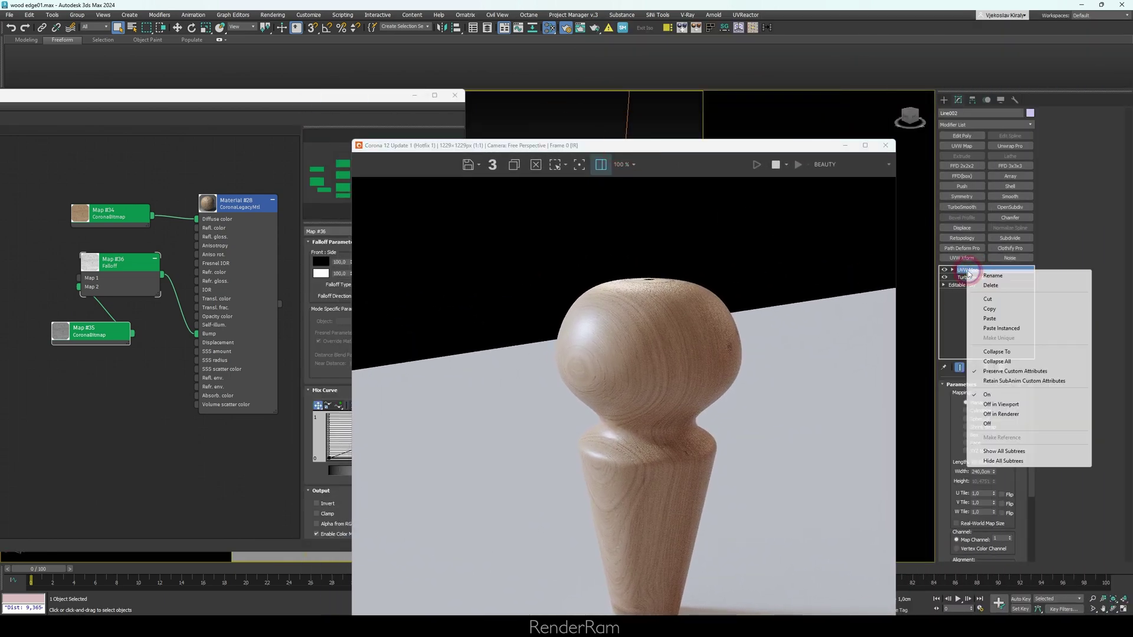
click(990, 318)
click(717, 147)
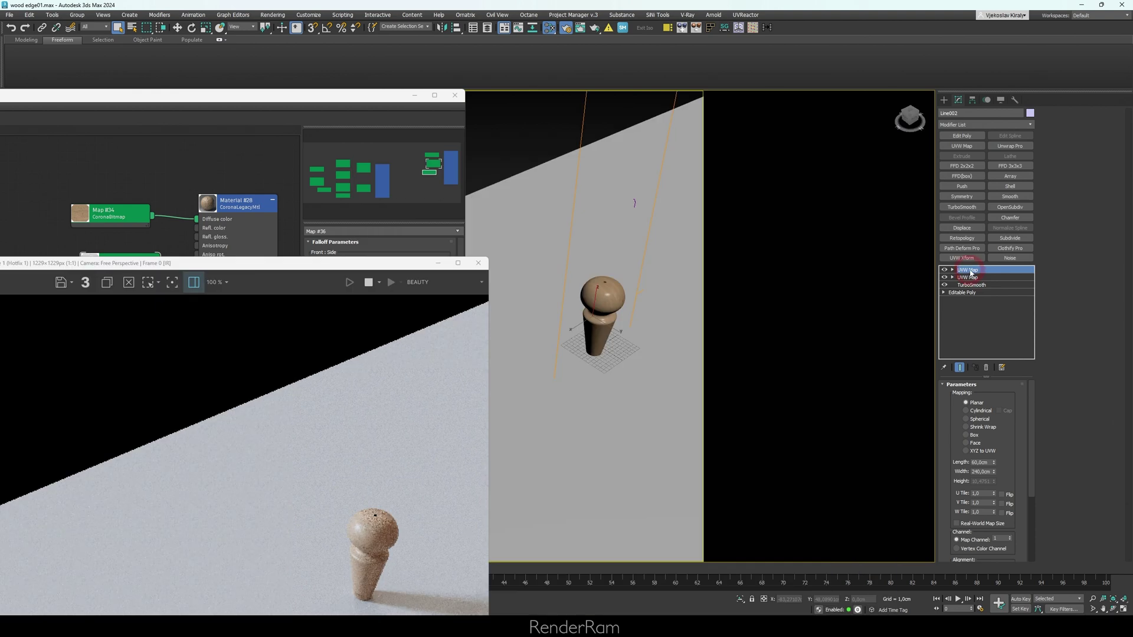
Step: Rotate the mapping of the upper UVW Map modifier with angle snap turned on
click(970, 271)
middle_drag(587, 238, 546, 306)
key(e)
drag(562, 398, 540, 397)
key(a)
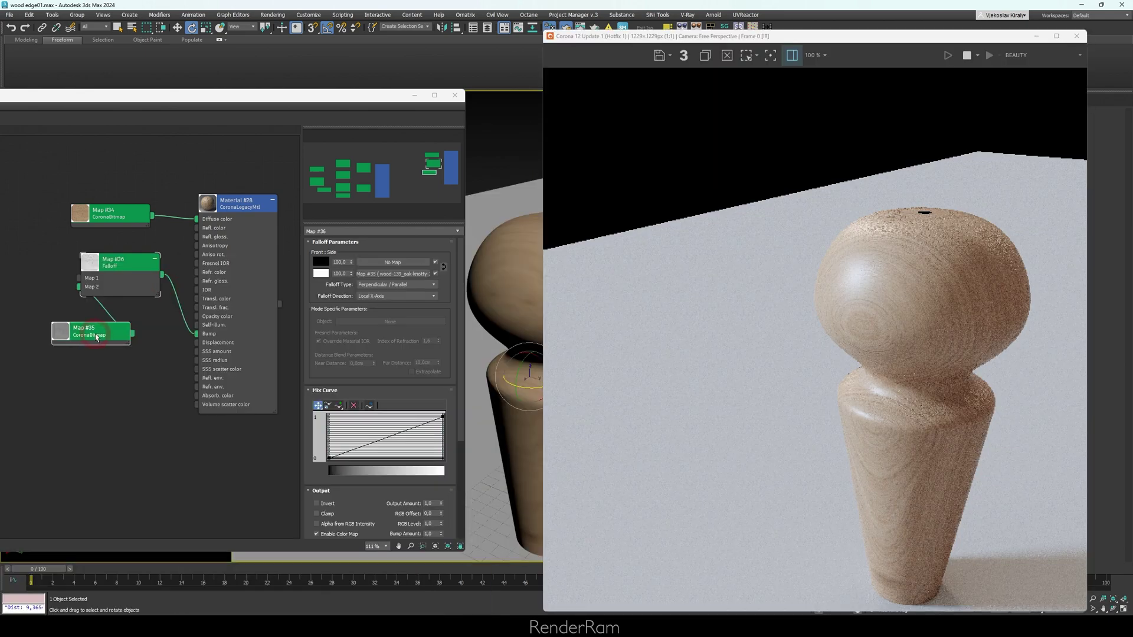
Step: Duplicate the bump bitmap node beside the Falloff and set the copy's map channel to 2
drag(96, 335, 75, 335)
middle_drag(111, 332, 167, 343)
shift+drag(145, 345, 74, 284)
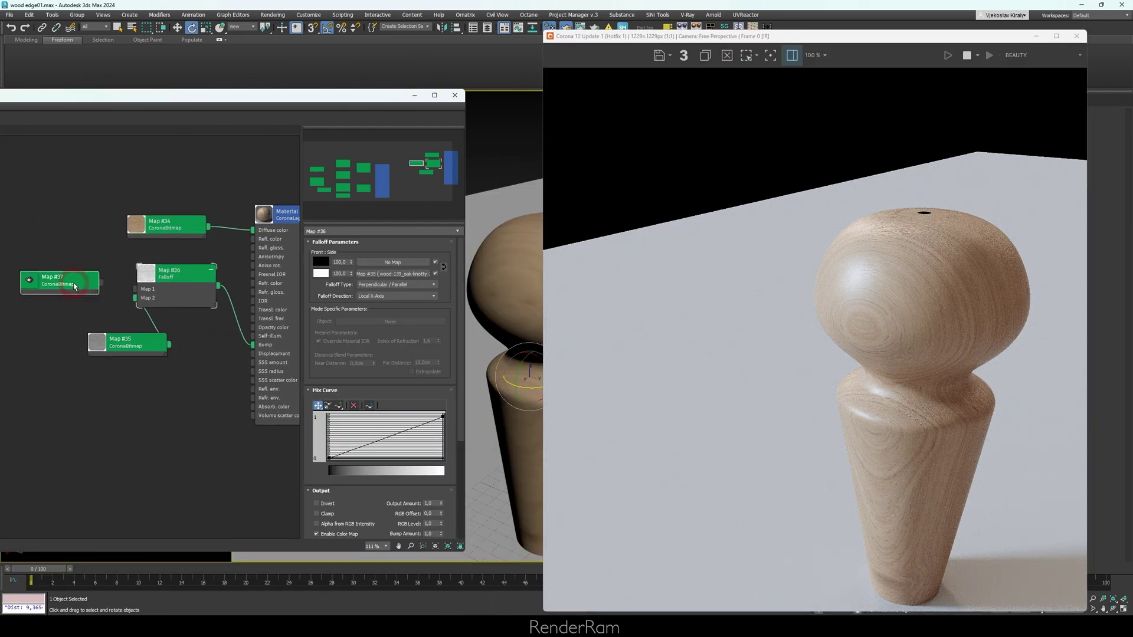
double_click(74, 287)
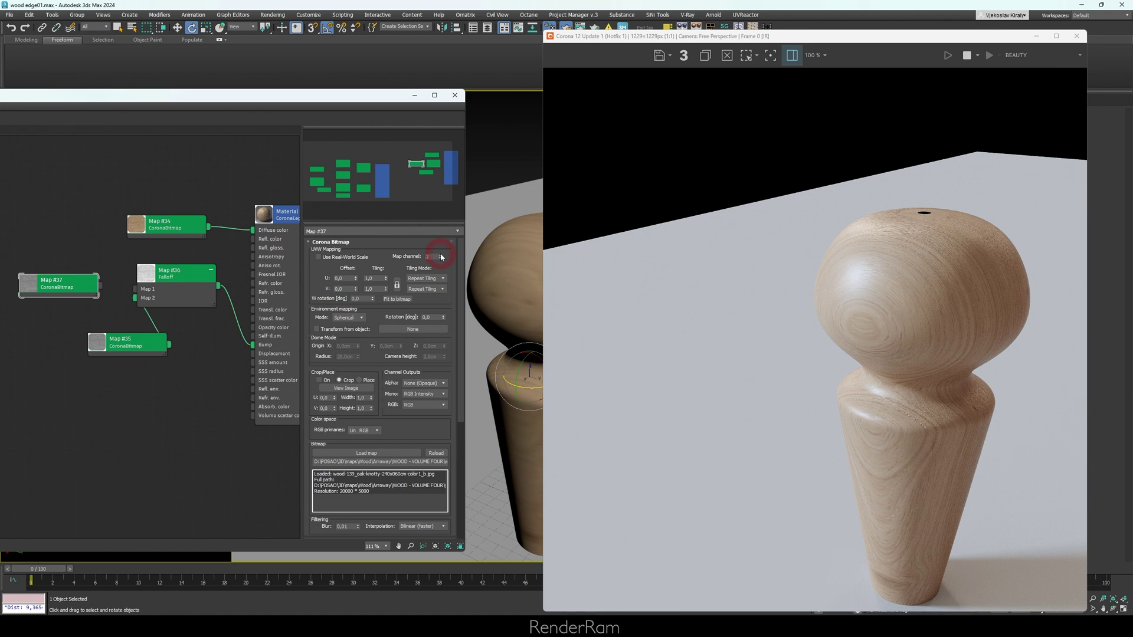
Step: Connect the duplicated bump bitmap to the Falloff's Map 1 slot and inspect the bump up close in the render
drag(142, 294, 147, 291)
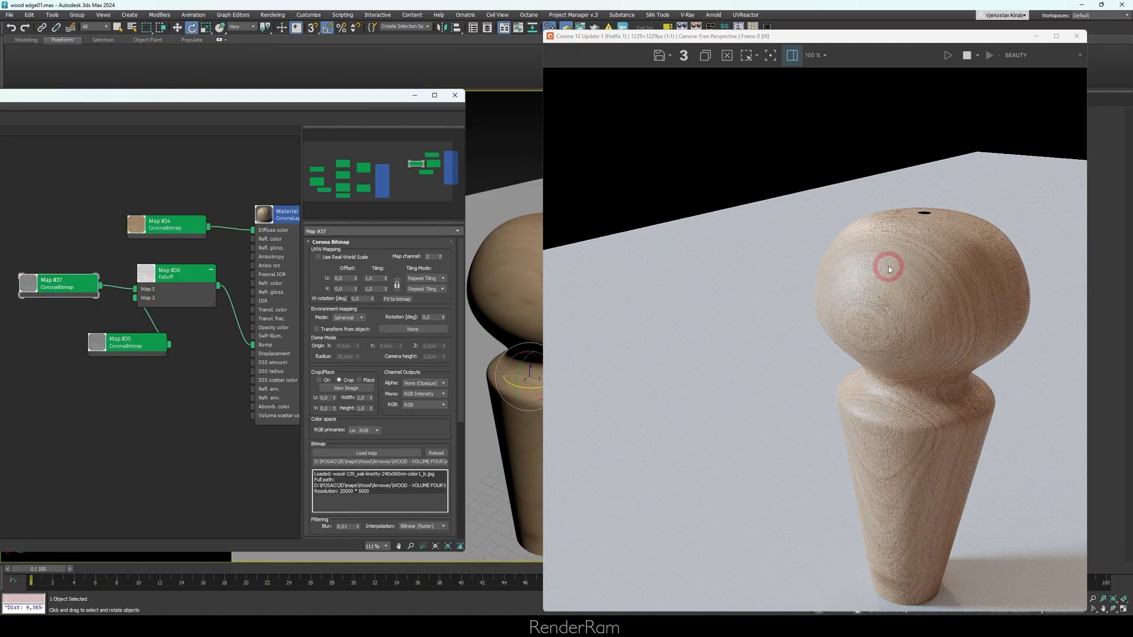
scroll(889, 307, up, 1)
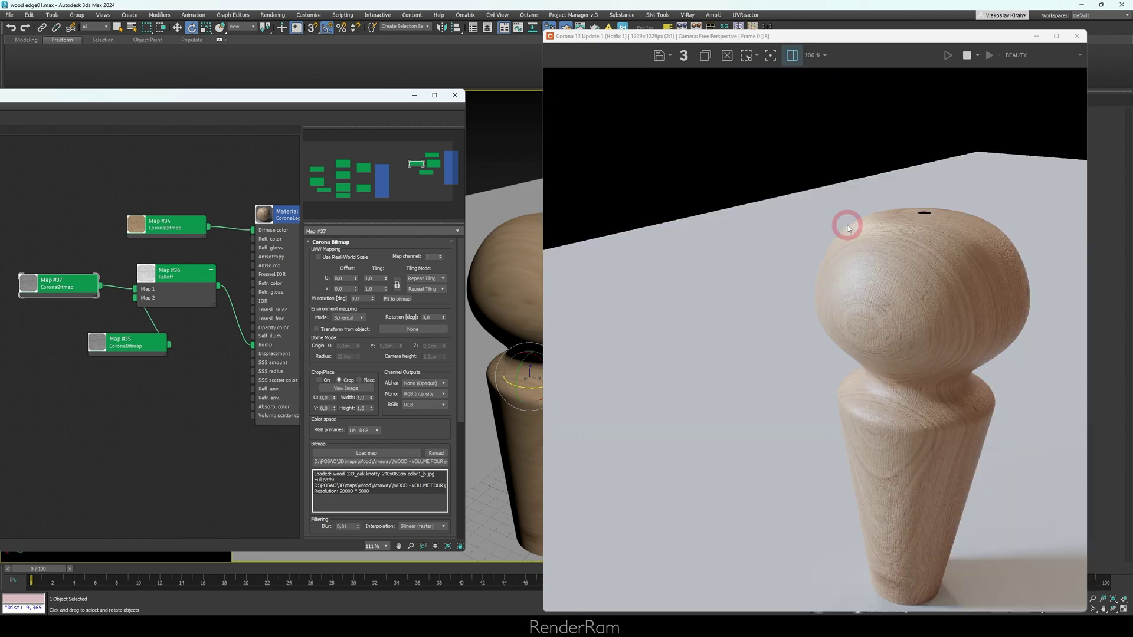
scroll(845, 239, down, 1)
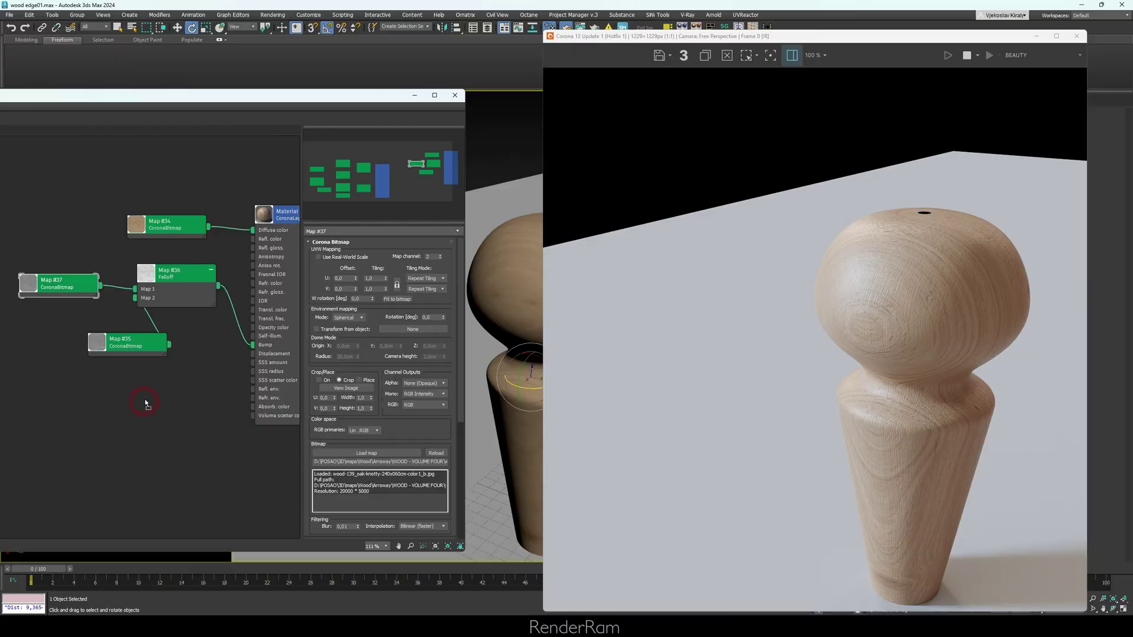
Step: Add a Cellular map, connect it to the material's self-illumination, and preview it in the CESSENTIAL_Emission render element
click(145, 397)
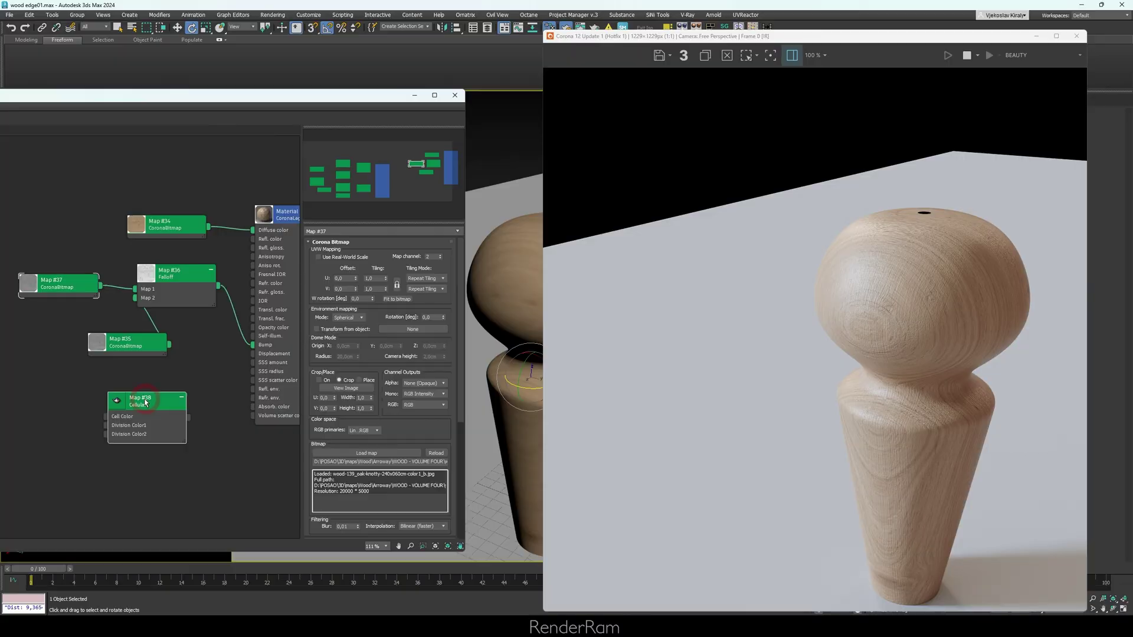
double_click(142, 407)
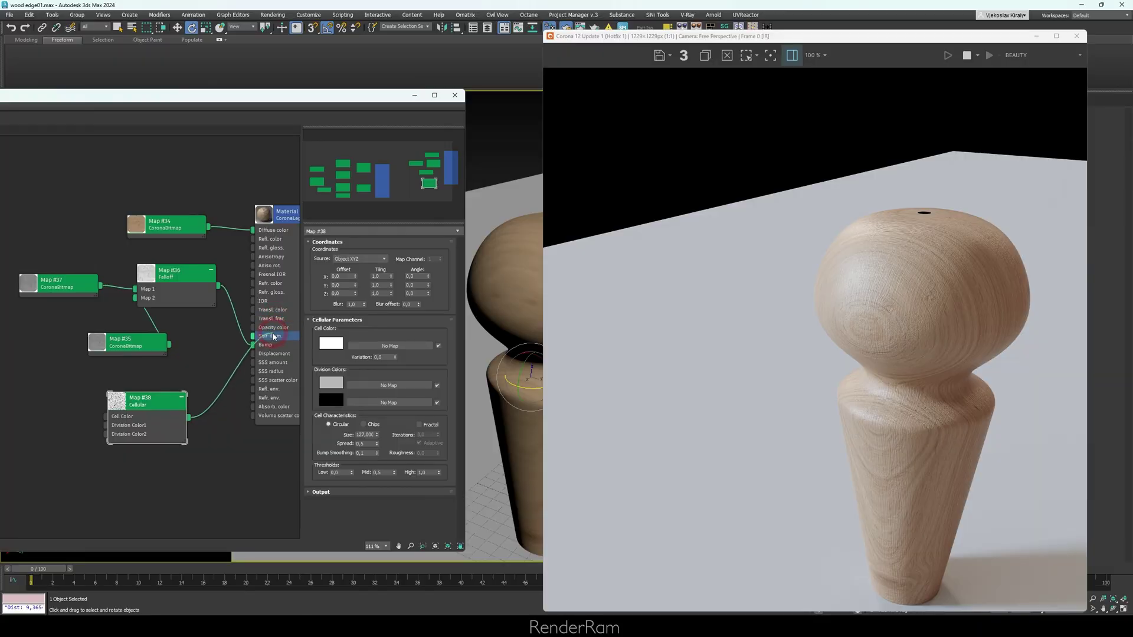
click(329, 435)
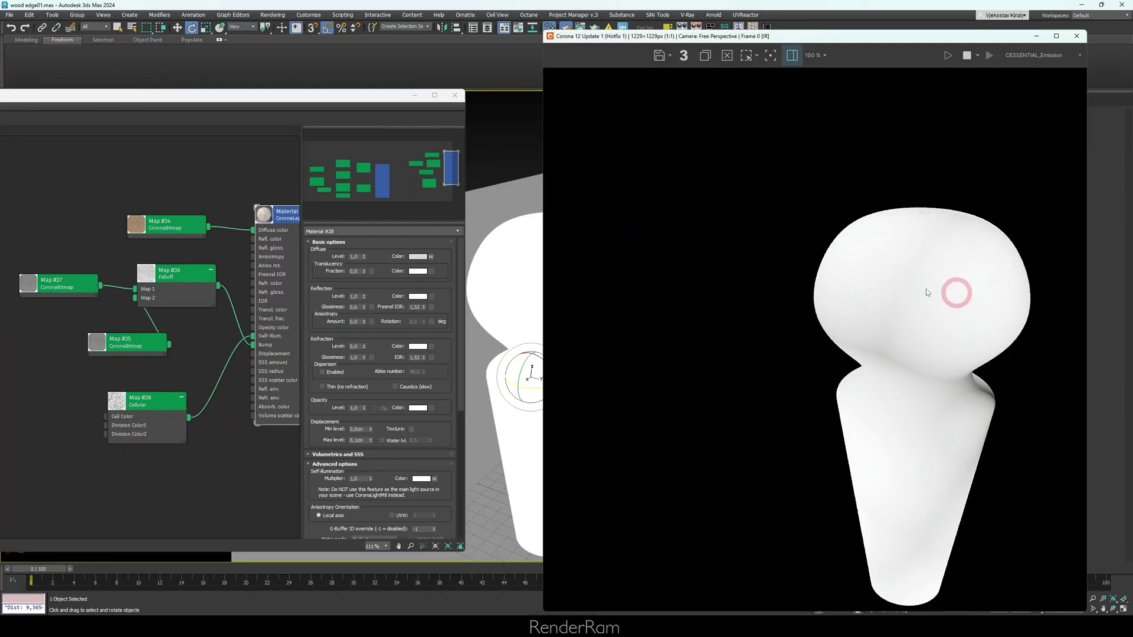
click(570, 301)
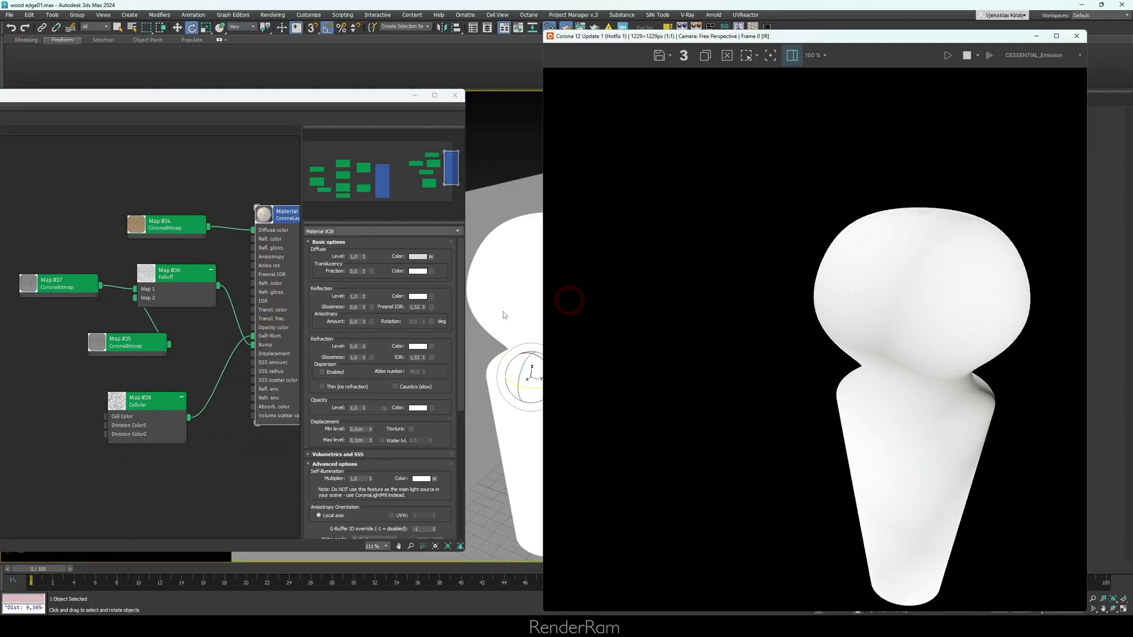
Step: Set the Cellular map's size to 0,5
double_click(152, 403)
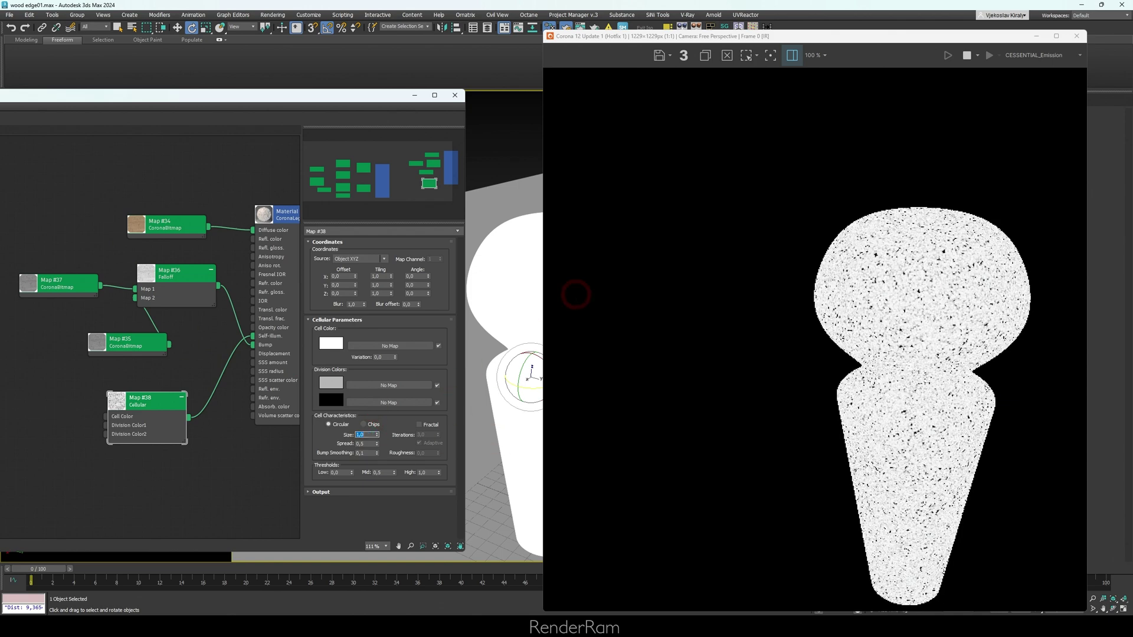
text(0,5)
key(Return)
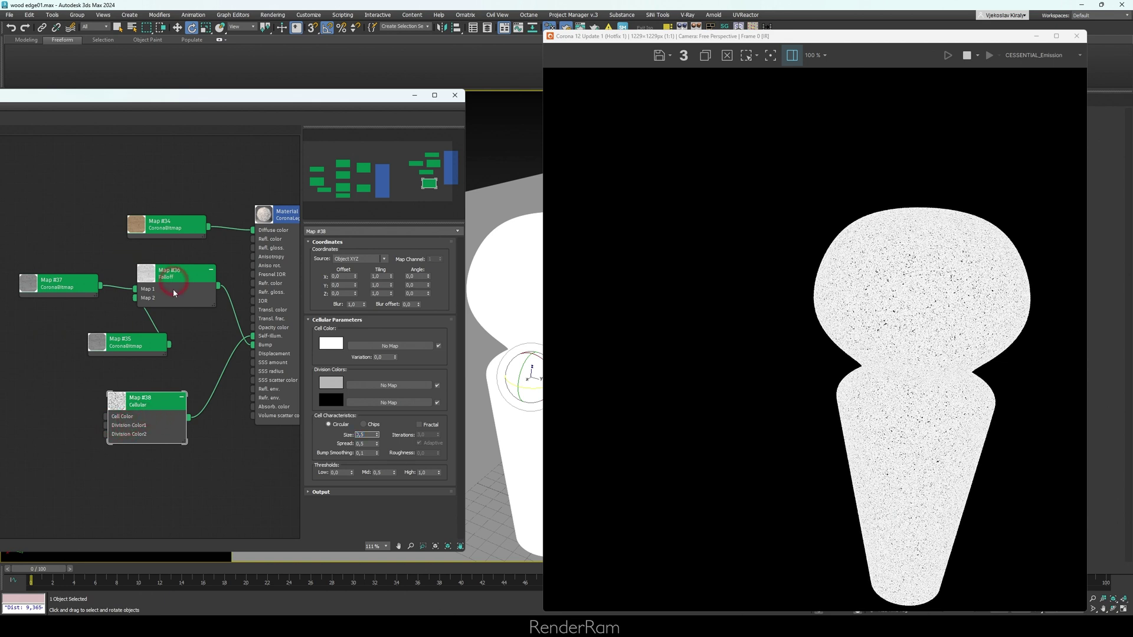
Step: Duplicate the Falloff map, connect the copy to the material's self-illumination, and feed the Cellular map into its Map 1 slot
mouse_move(174, 293)
shift+mouse_down()
mouse_move(204, 460)
mouse_move(246, 494)
shift+mouse_up()
double_click(270, 477)
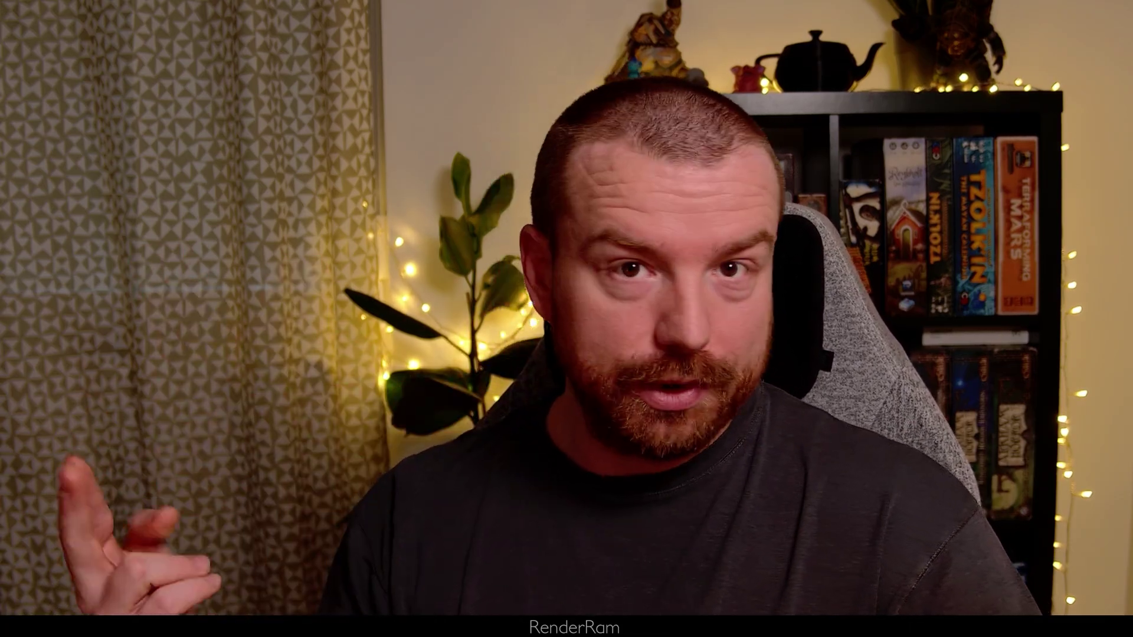
drag(297, 491, 260, 339)
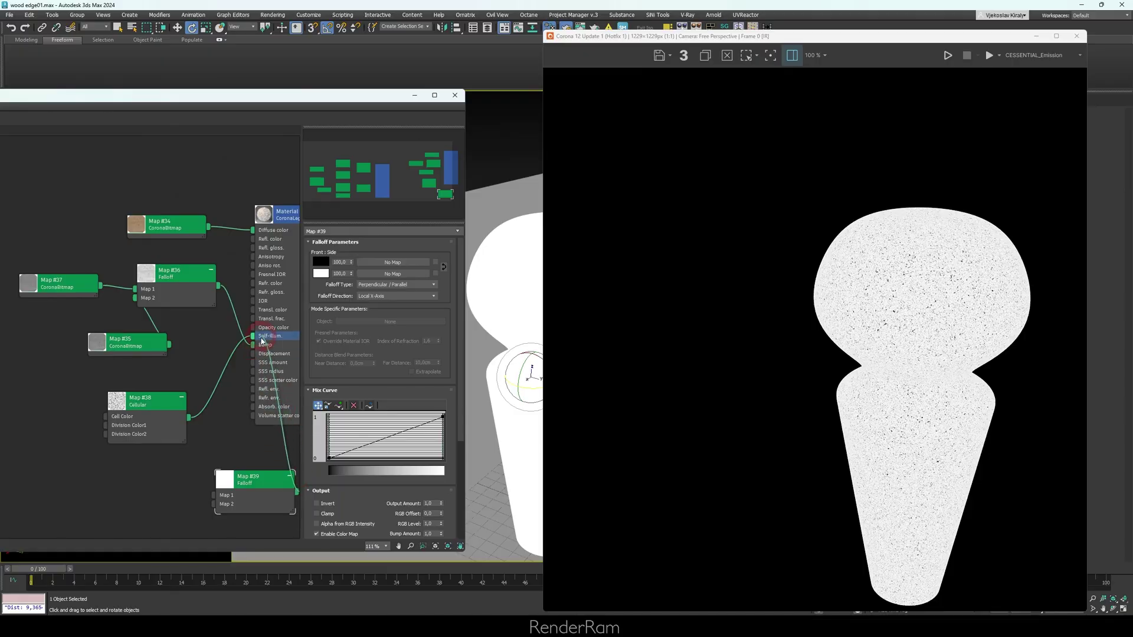
drag(190, 418, 219, 501)
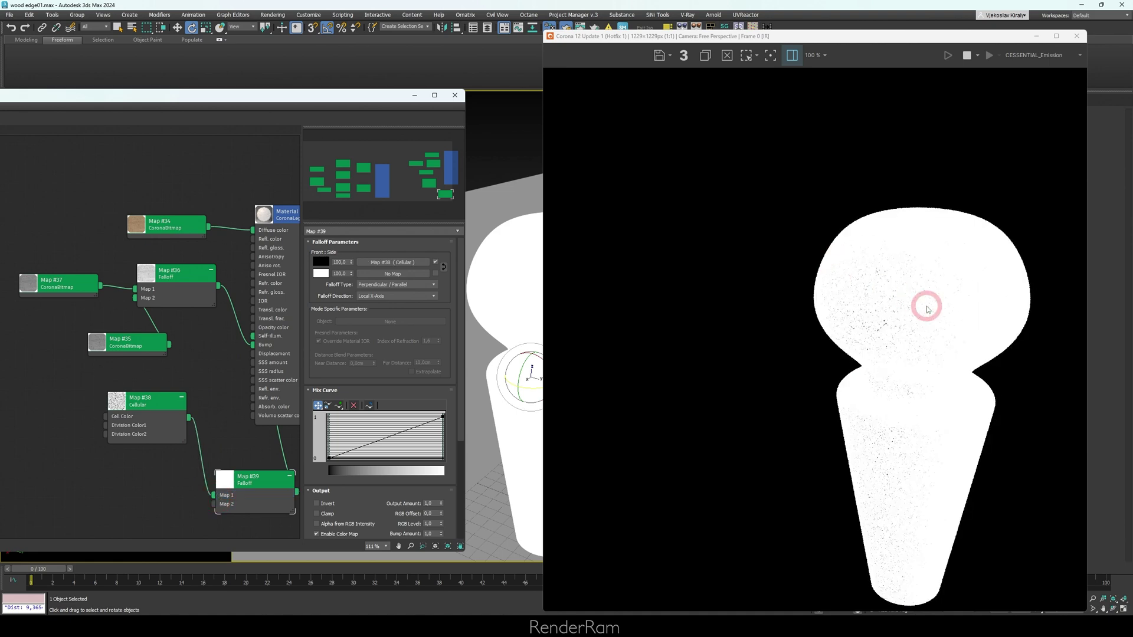
Step: Stretch the Cellular pattern along Y by setting its Y tiling first to 0,3 and finally to 0,03
scroll(900, 309, up, 2)
scroll(900, 310, down, 2)
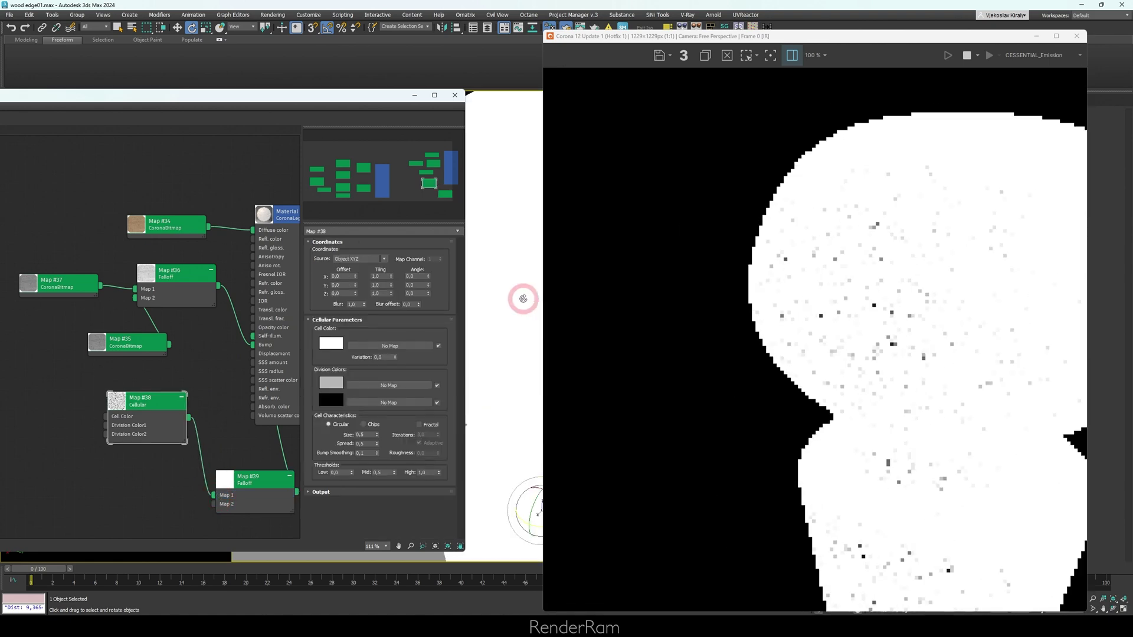
scroll(519, 297, up, 3)
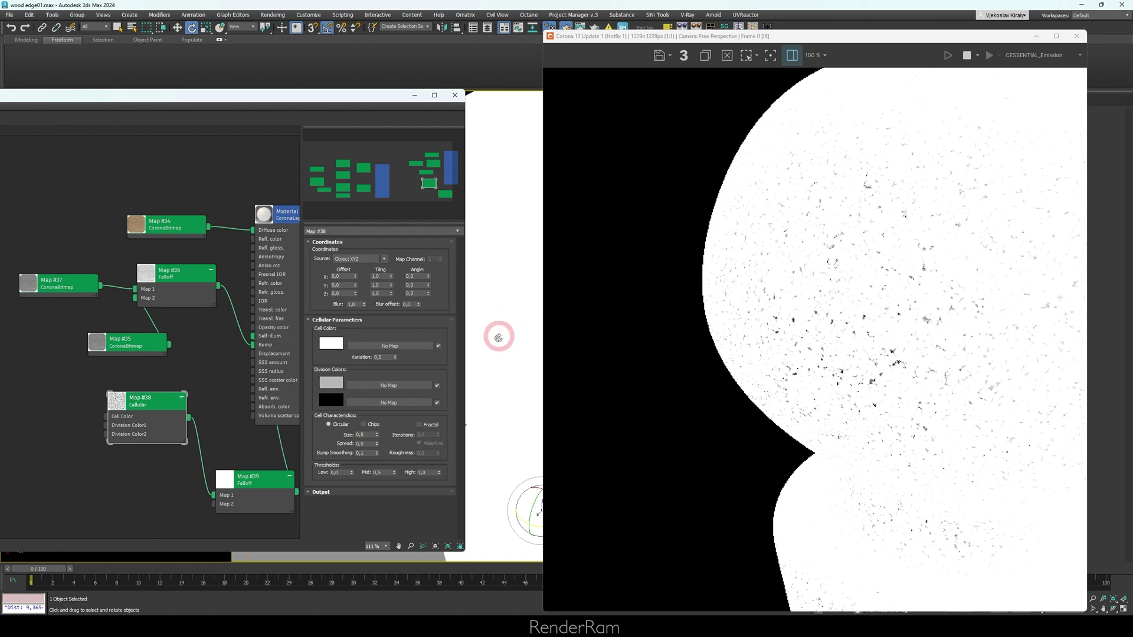
drag(381, 285, 351, 286)
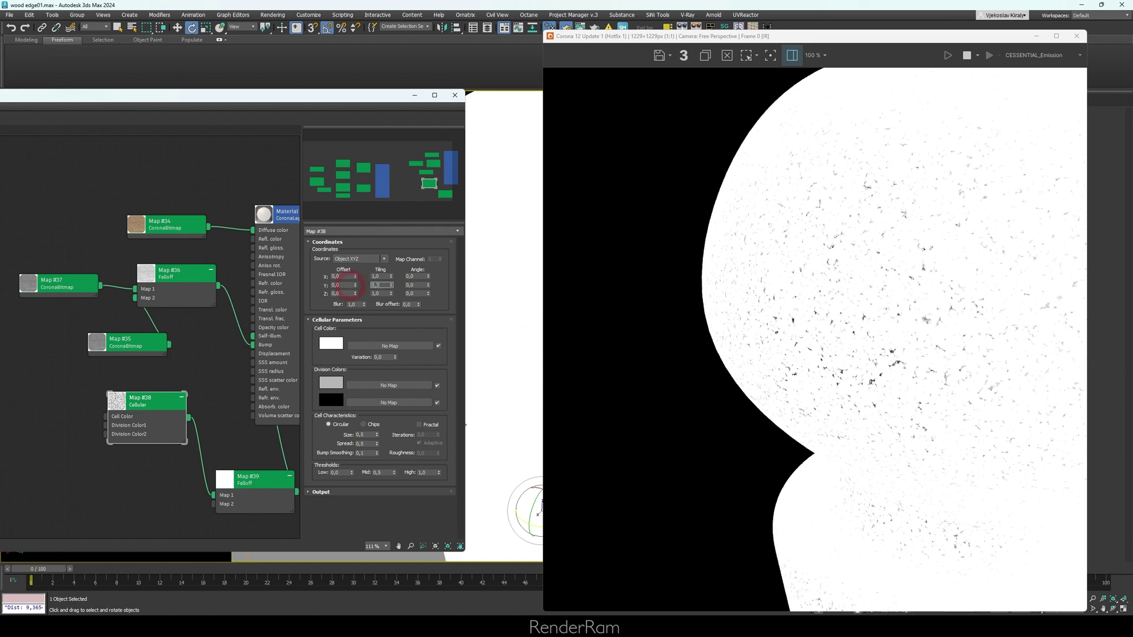
text(0,3)
key(Return)
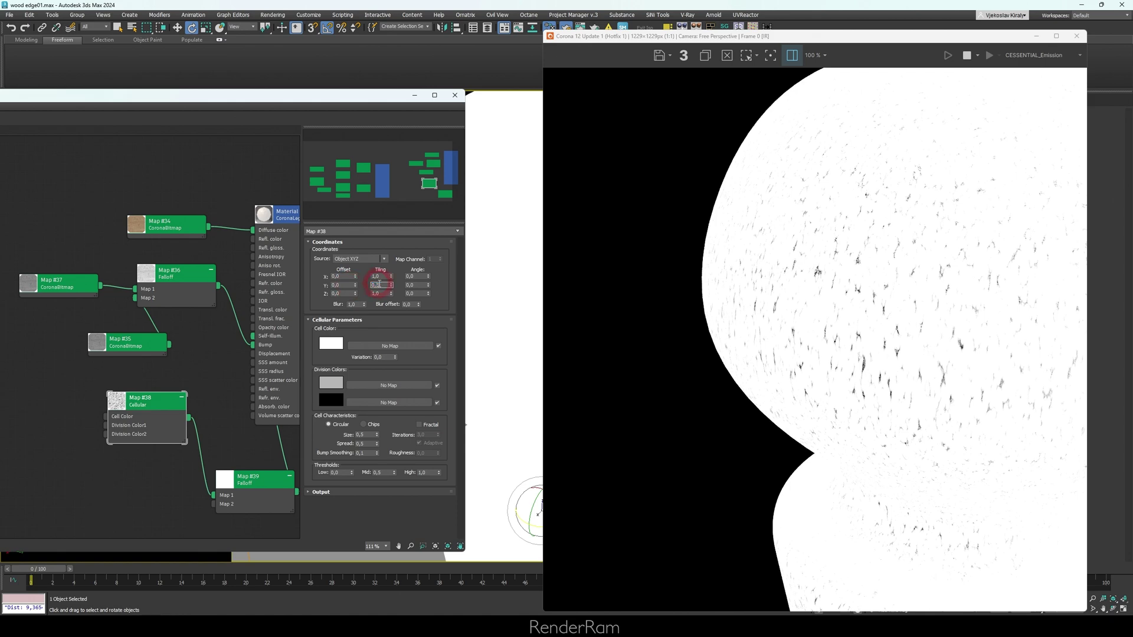
key(Return)
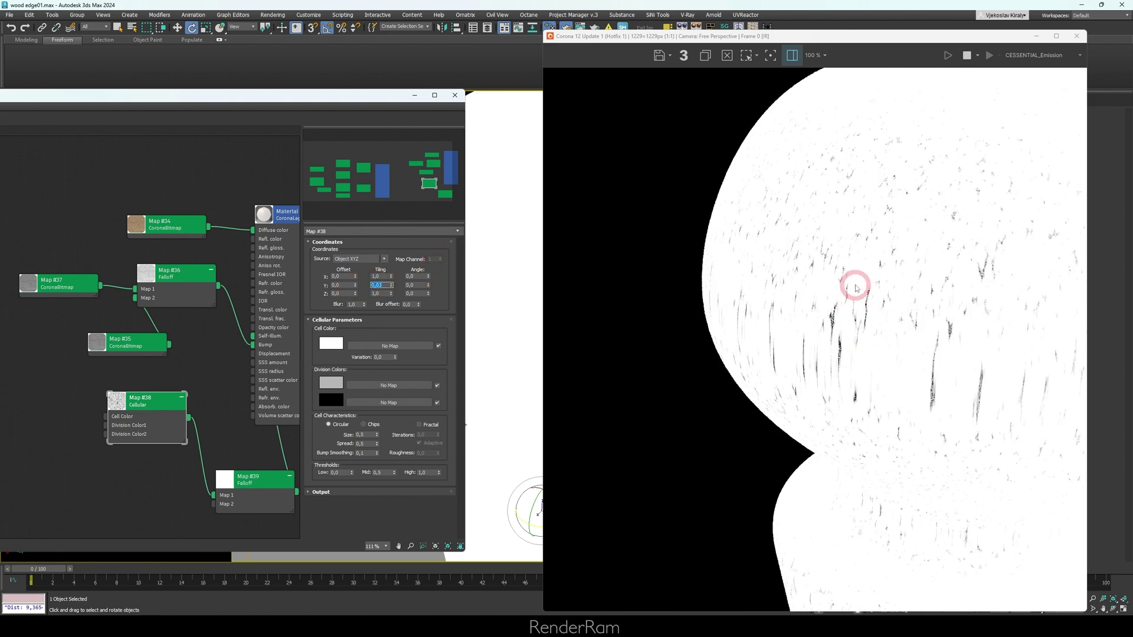
Step: Enable Fractal on the Cellular map, raise its spread to 0,733, and check the pattern across the whole model
click(435, 426)
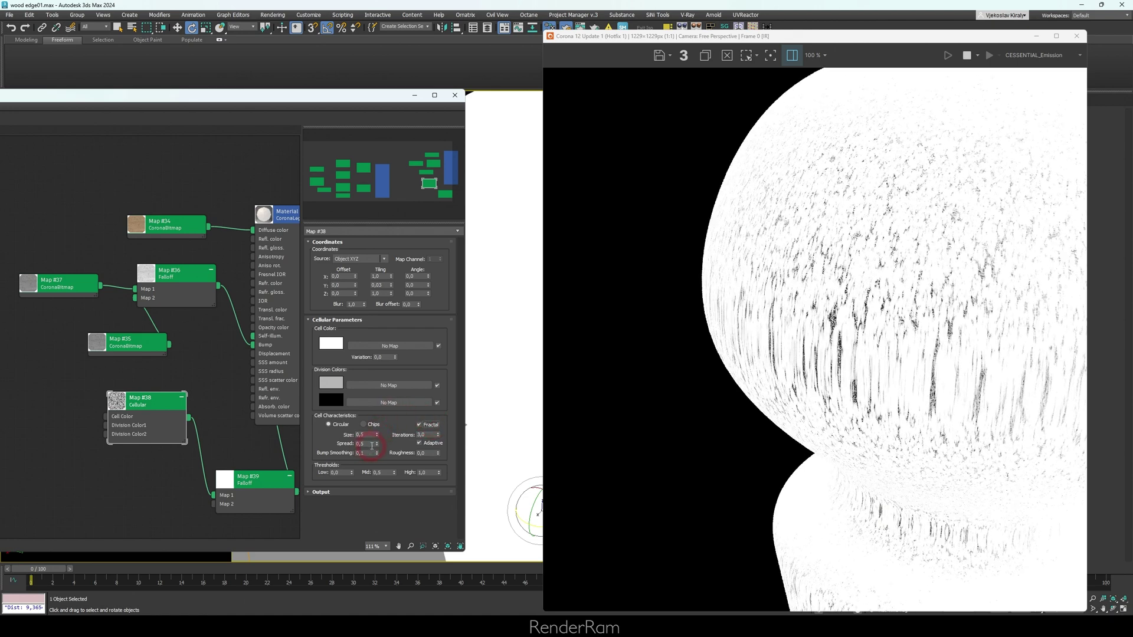
mouse_move(378, 448)
mouse_down()
mouse_move(378, 429)
mouse_move(380, 460)
mouse_up()
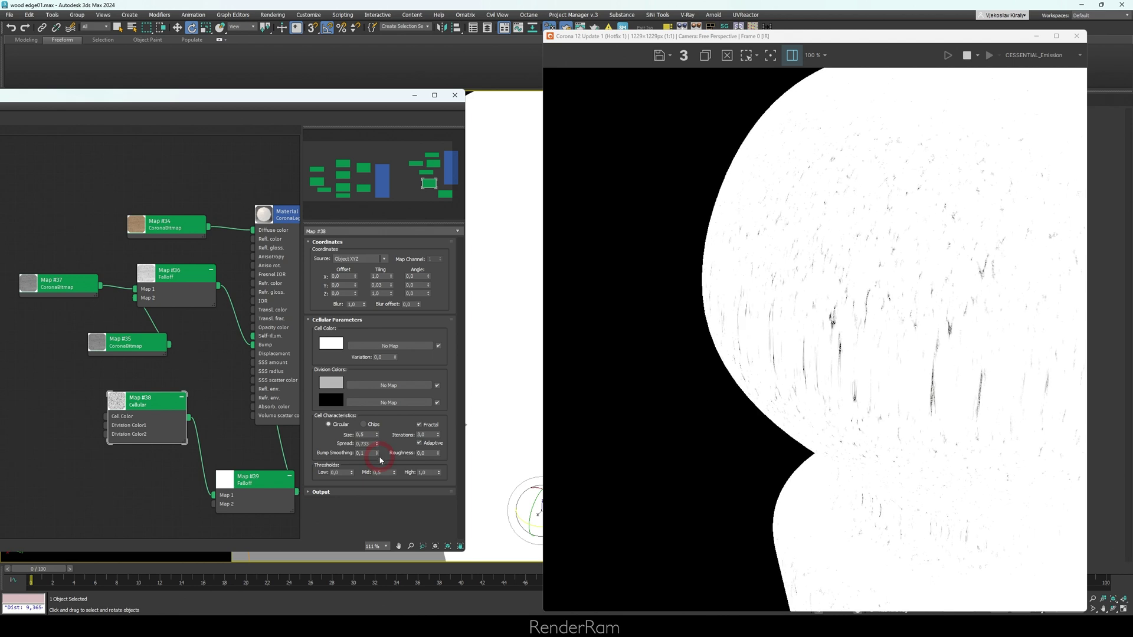
scroll(506, 316, down, 2)
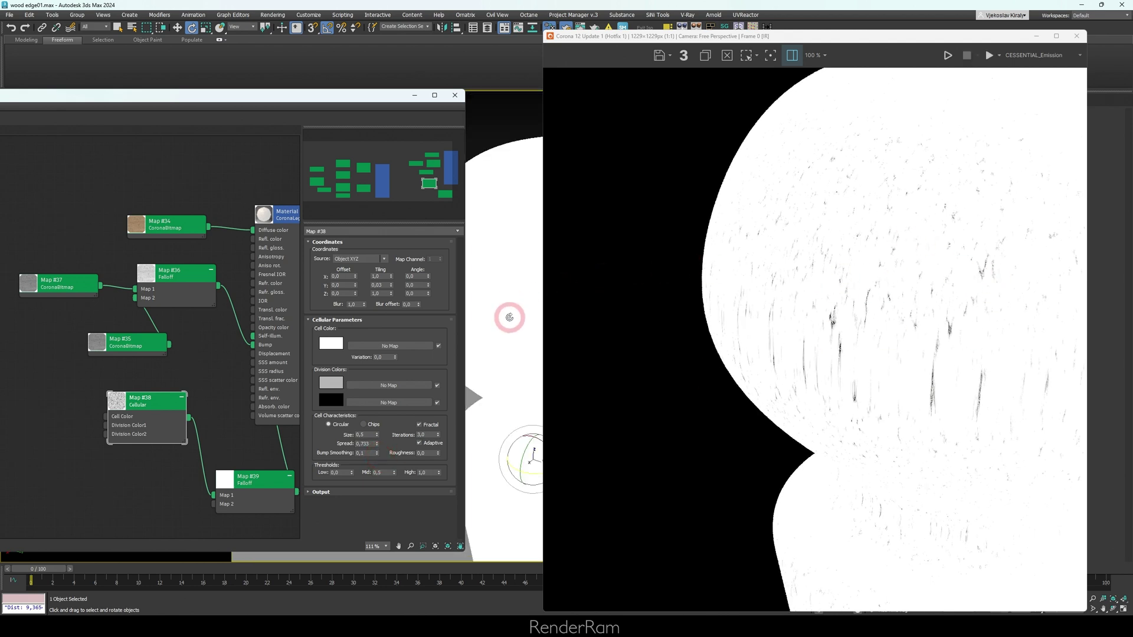
scroll(510, 321, down, 2)
middle_drag(511, 357, 491, 297)
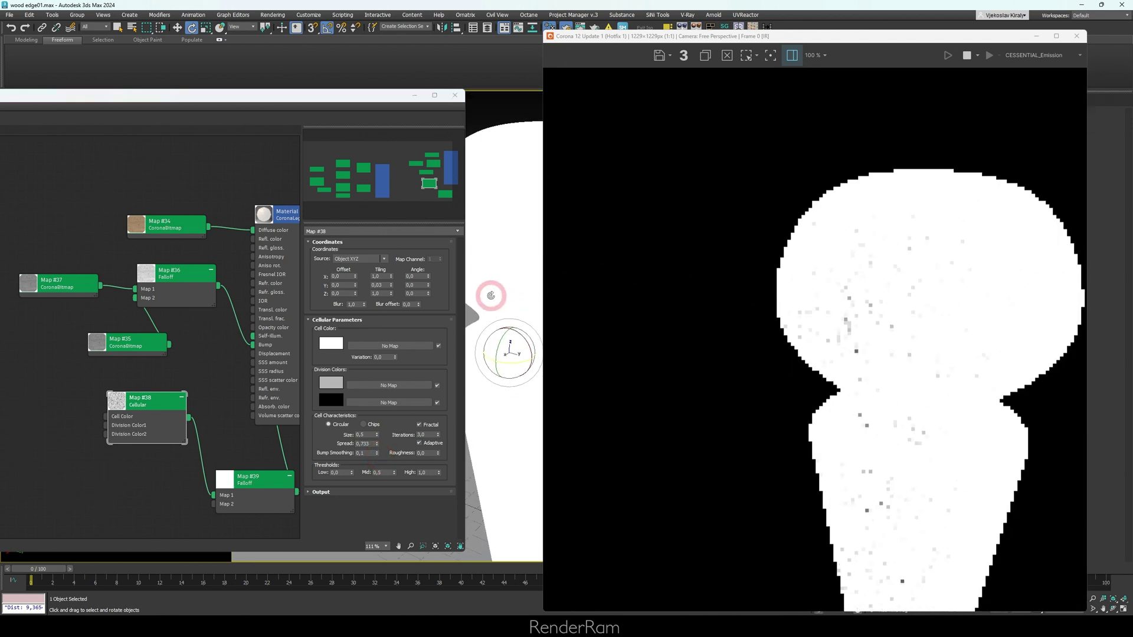
scroll(506, 329, down, 1)
scroll(506, 323, down, 2)
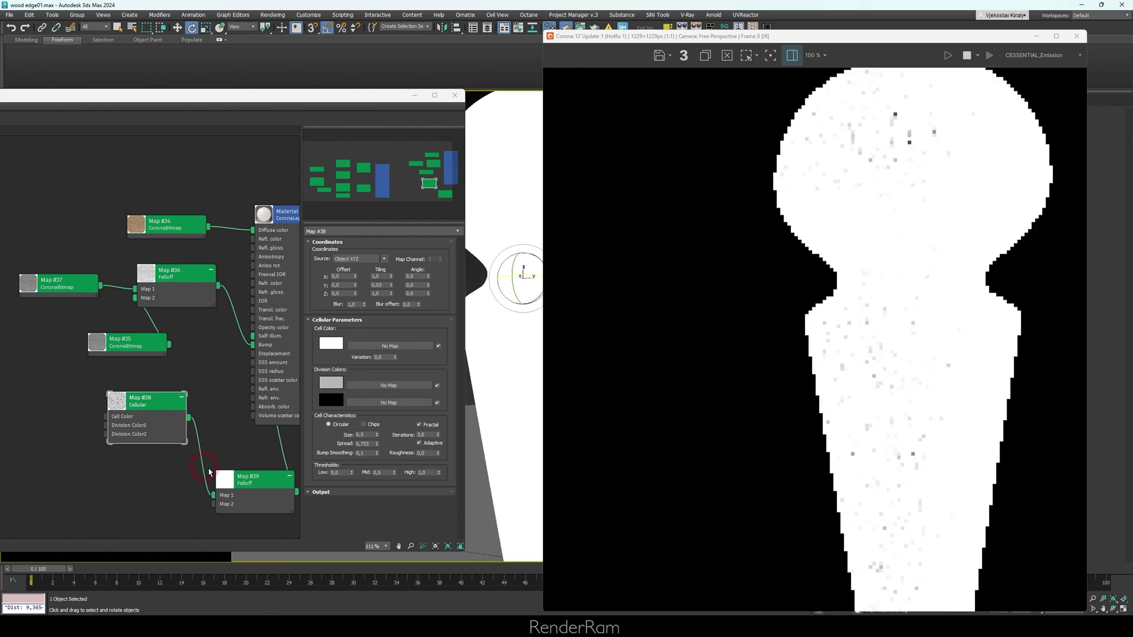
Step: Disconnect the Cellular and Falloff pair from self-illumination, place it above the diffuse bitmap, and show the BEAUTY render pass
drag(262, 480, 233, 430)
drag(156, 405, 117, 435)
drag(228, 434, 209, 435)
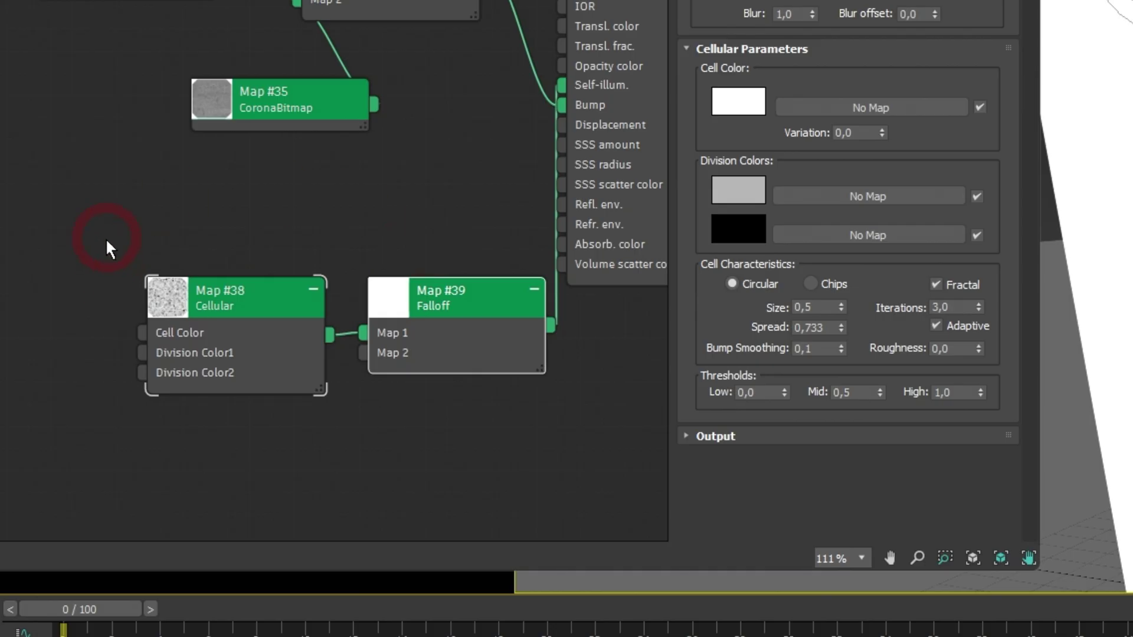
drag(106, 239, 570, 450)
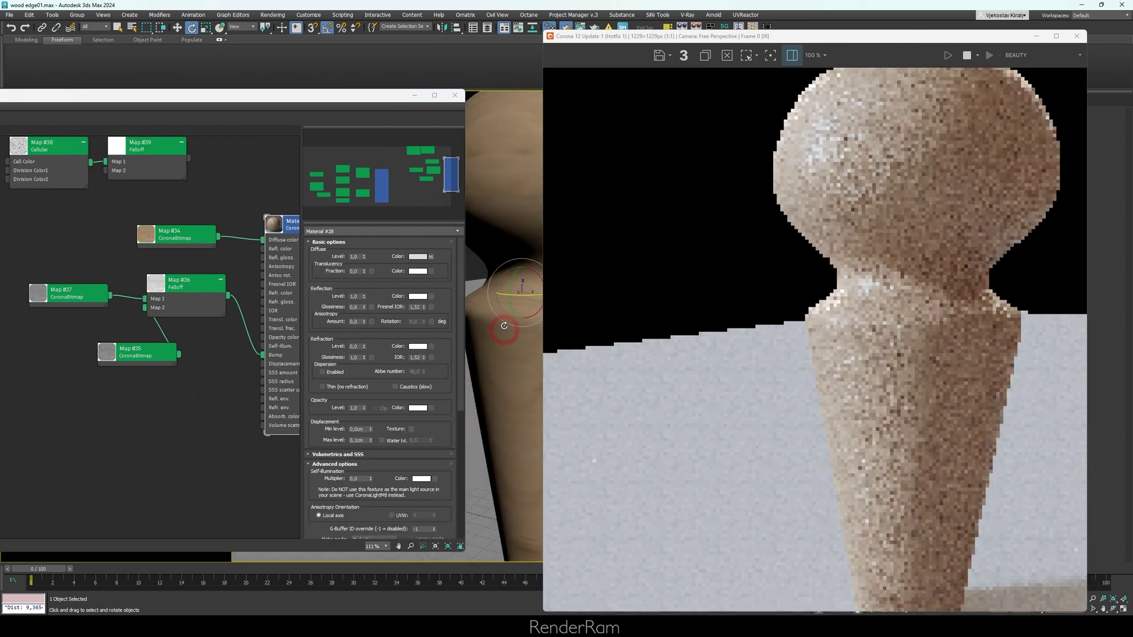
scroll(135, 275, down, 2)
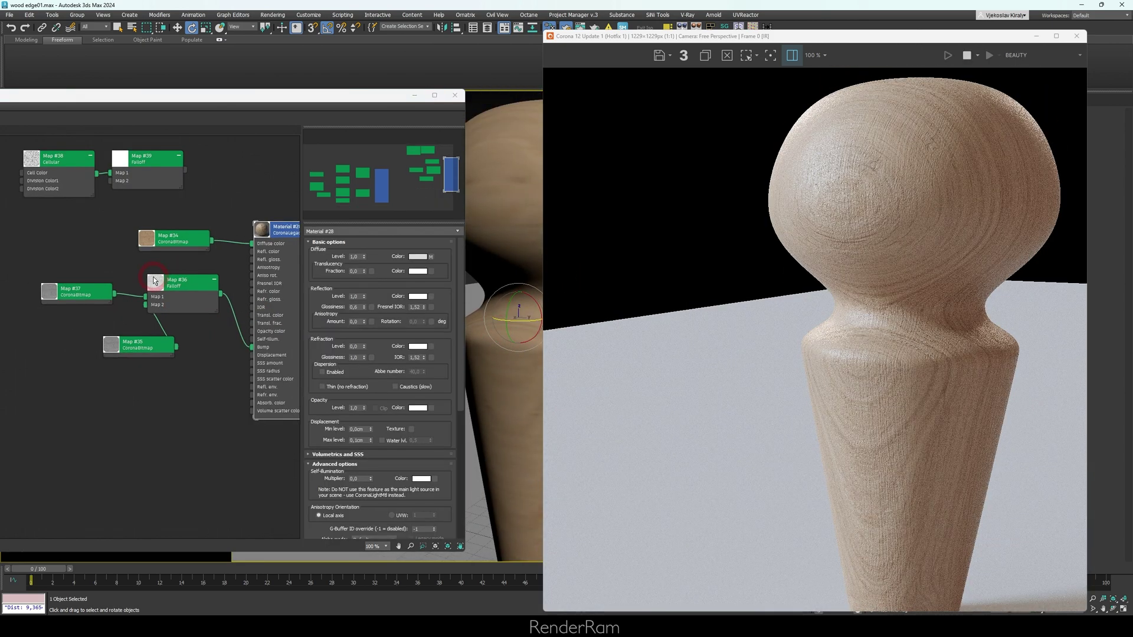
Step: Add a Composite map between the diffuse bitmap and the material, and give it a second layer
click(183, 248)
drag(182, 247, 57, 248)
right_click(159, 225)
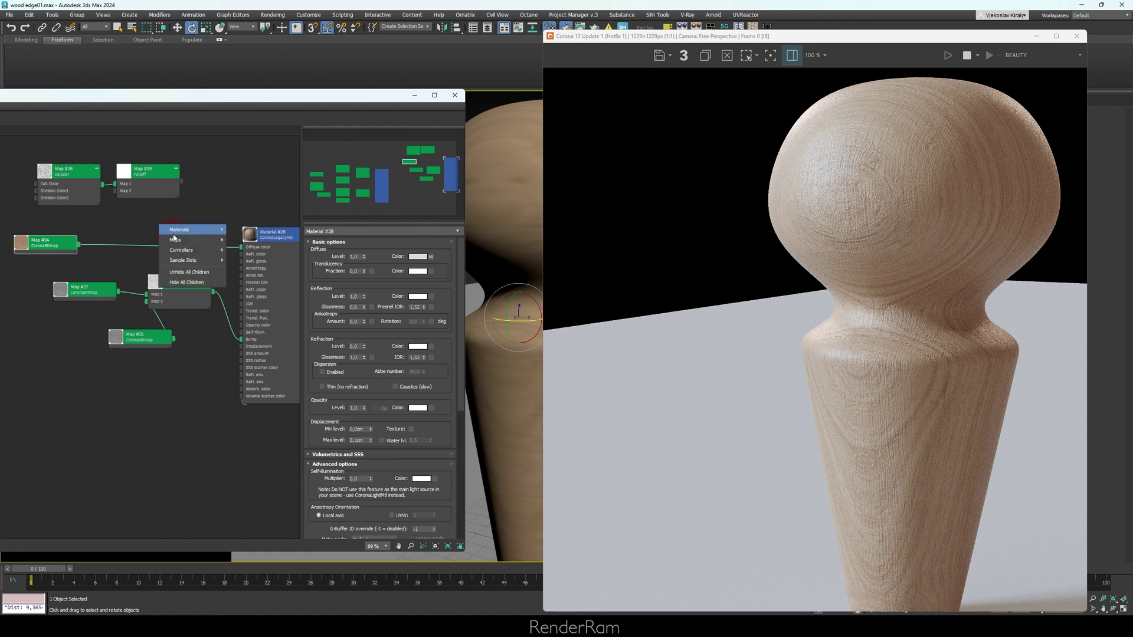
mouse_move(189, 240)
mouse_move(272, 250)
click(318, 277)
double_click(177, 229)
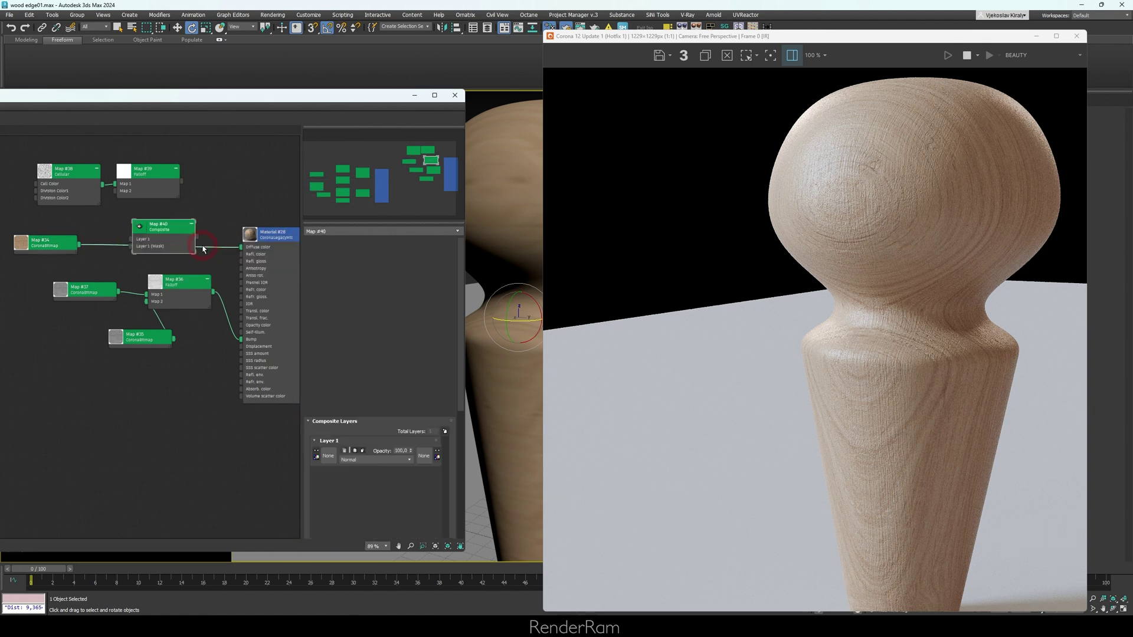
click(445, 252)
mouse_move(177, 229)
mouse_down()
mouse_move(203, 221)
mouse_move(194, 241)
mouse_up()
click(424, 306)
Step: Connect the diffuse bitmap to the Composite's Layer 2, the Cellular-fed Falloff to its mask, and the Composite to Diffuse color
drag(79, 243, 90, 268)
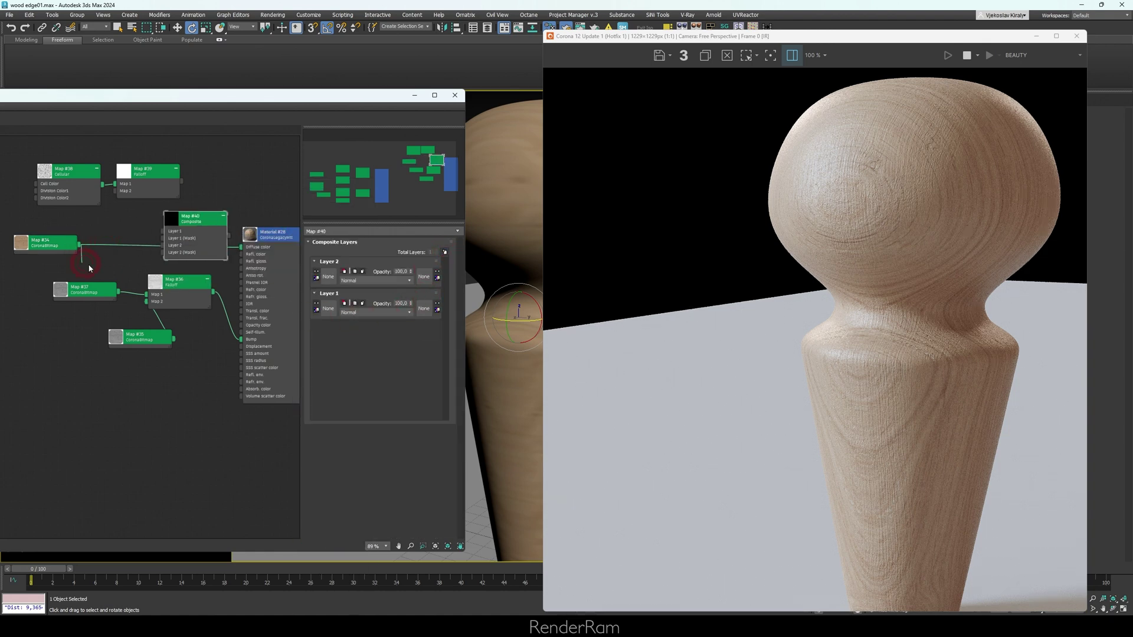
drag(164, 262, 176, 246)
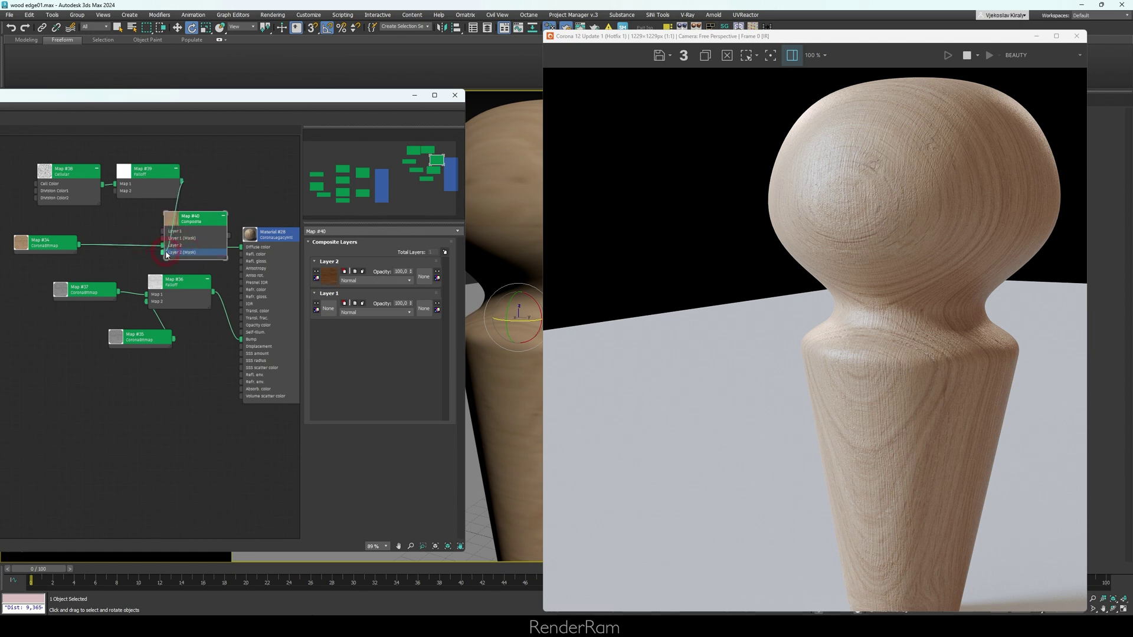
drag(190, 255, 191, 255)
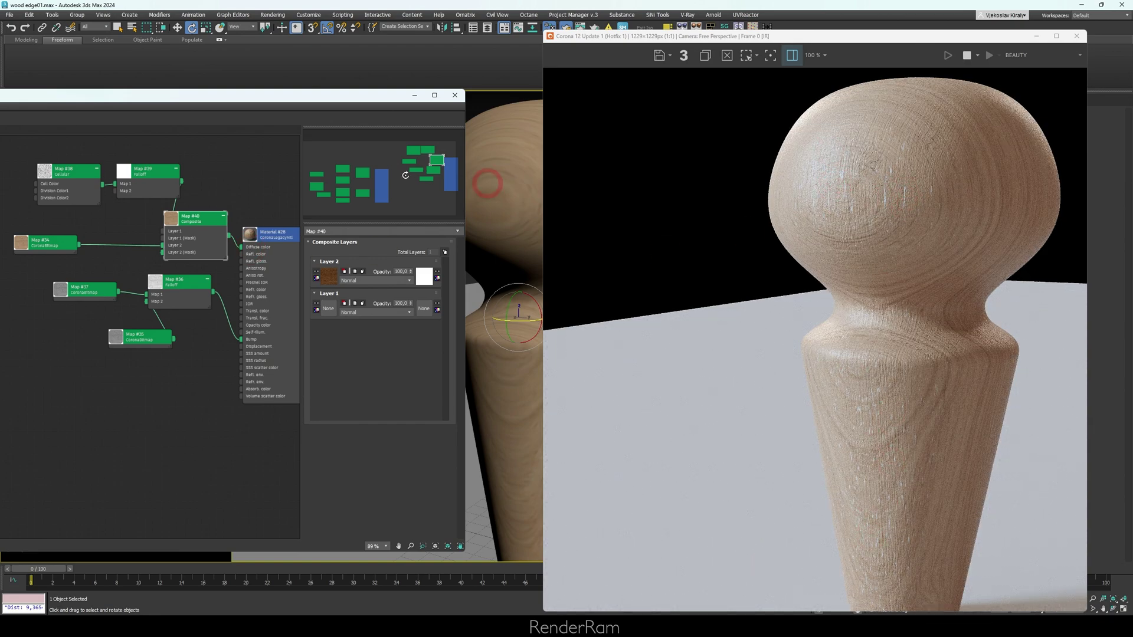
Step: Add a CoronaColorCorrect map fed by the diffuse bitmap and connect it to the Composite's Layer 1
drag(107, 223, 108, 223)
drag(51, 245, 12, 262)
drag(40, 260, 77, 232)
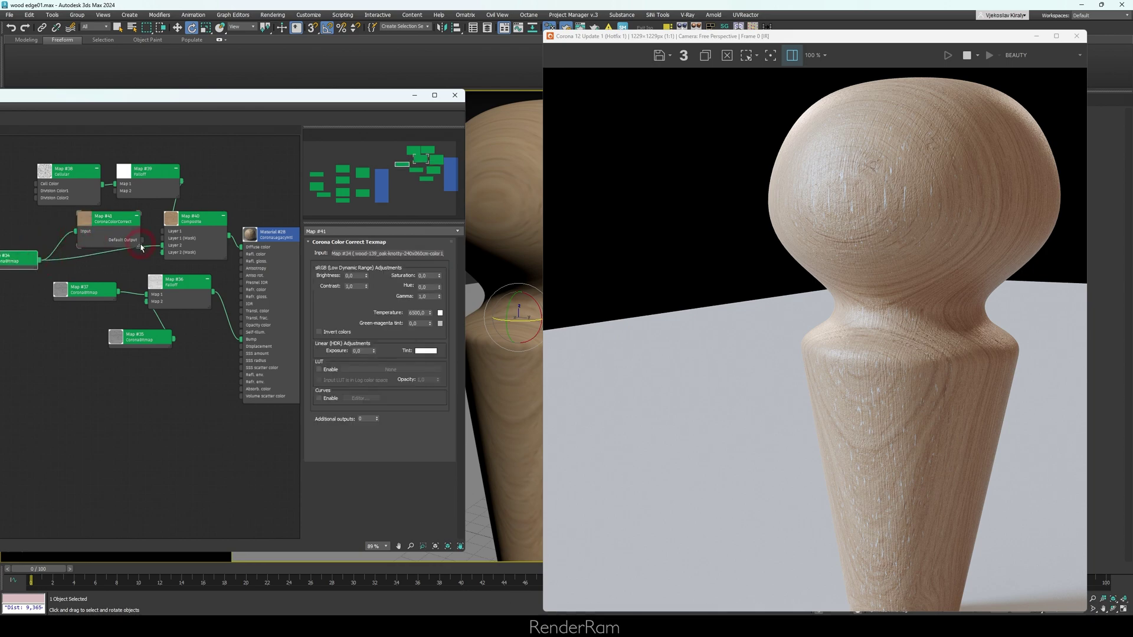
drag(144, 243, 162, 231)
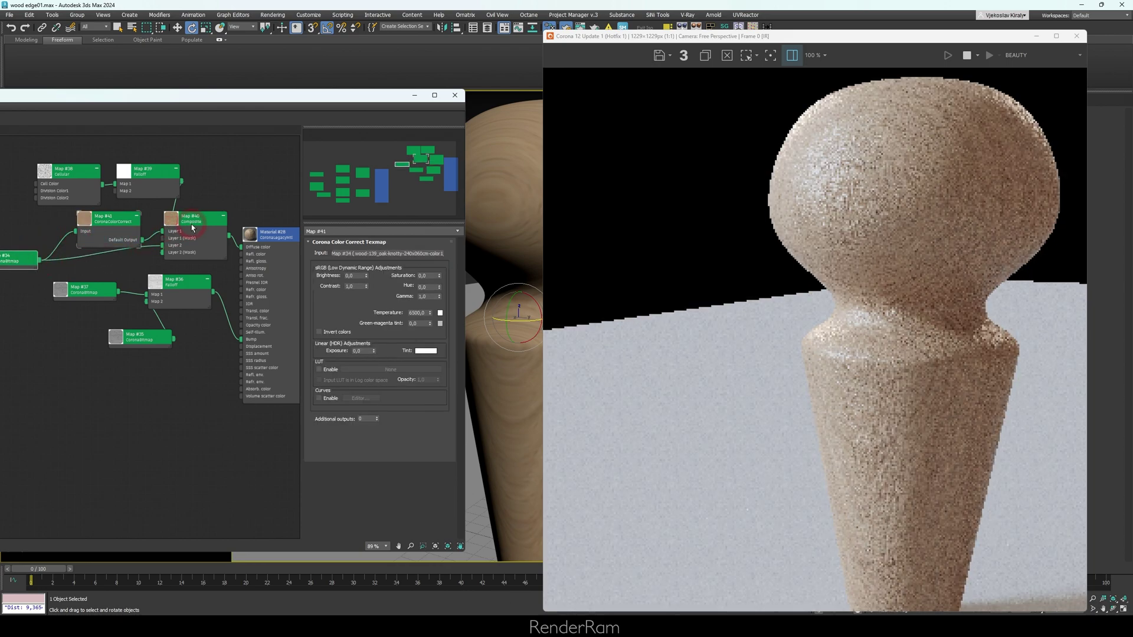
Step: Lower the CoronaColorCorrect brightness to -0,154 and inspect the darkened end-grain pores up close in the render
click(279, 239)
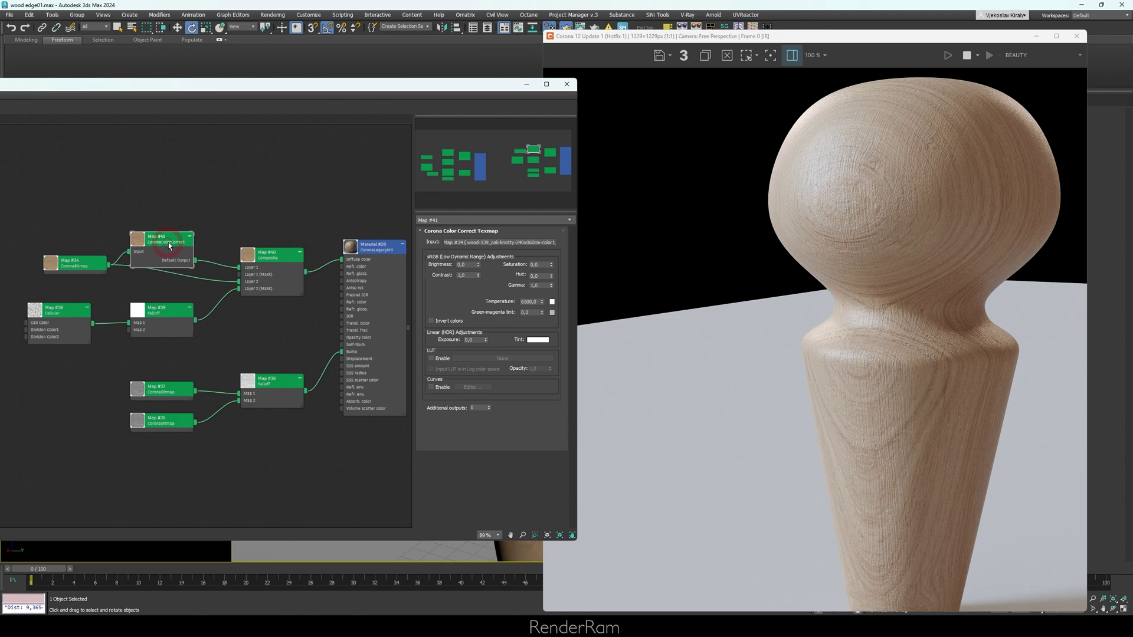
drag(172, 244, 173, 218)
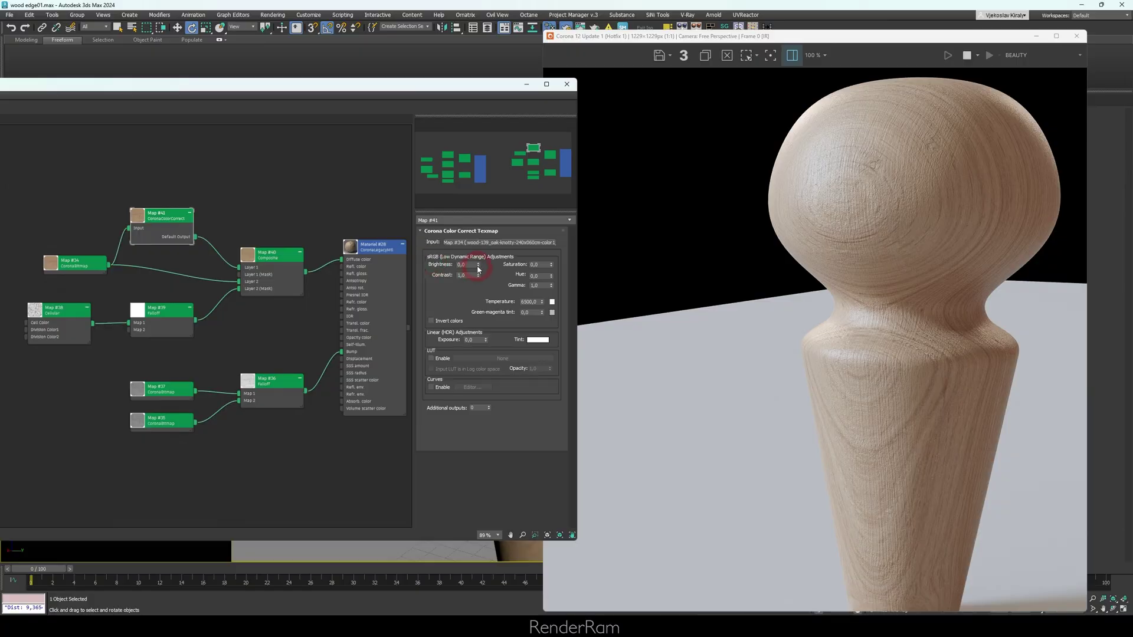
click(478, 269)
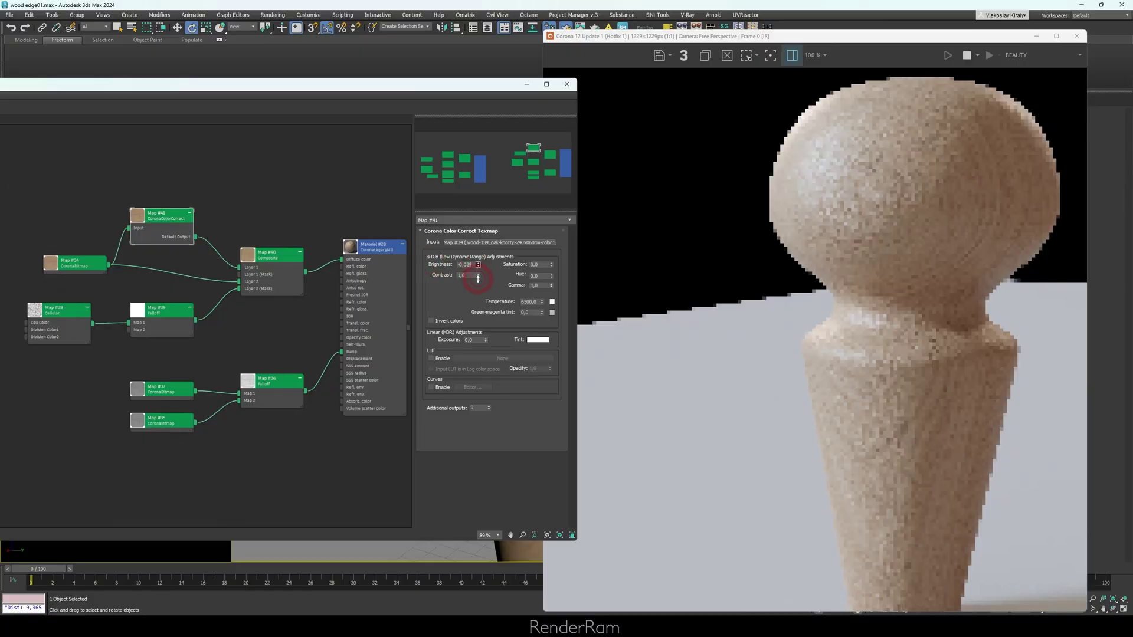
drag(477, 243, 475, 258)
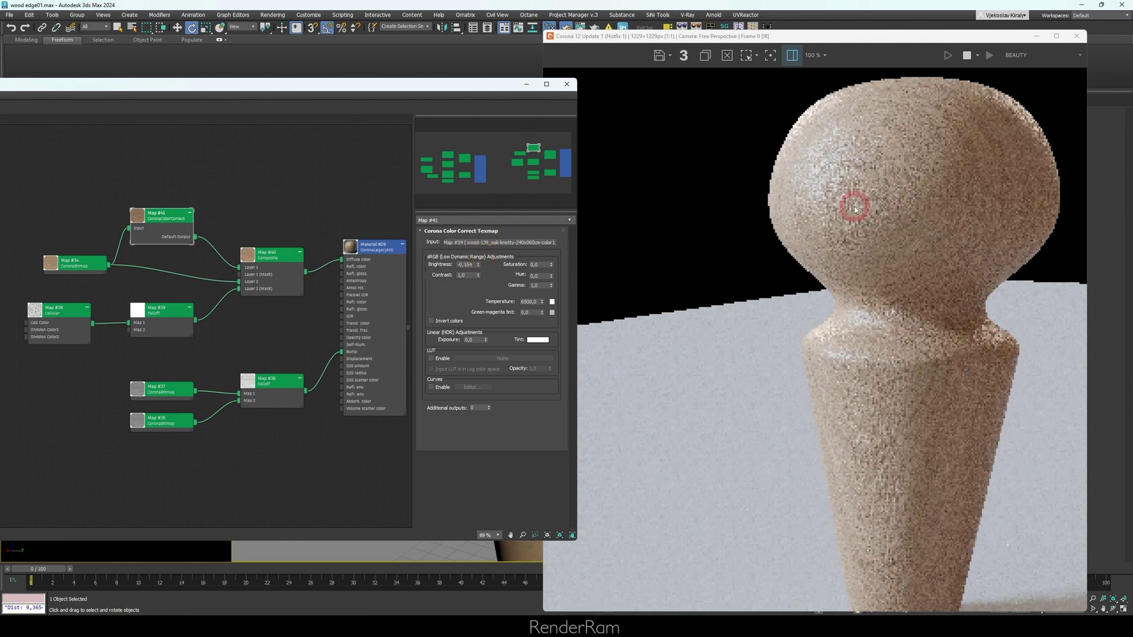
scroll(885, 201, up, 2)
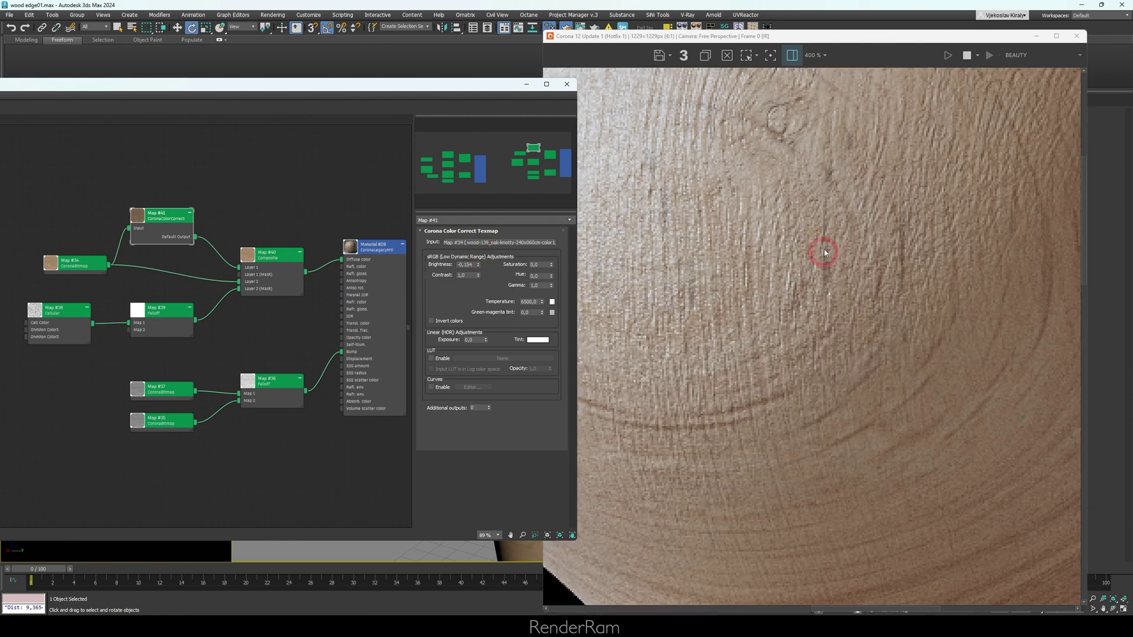
scroll(910, 229, down, 1)
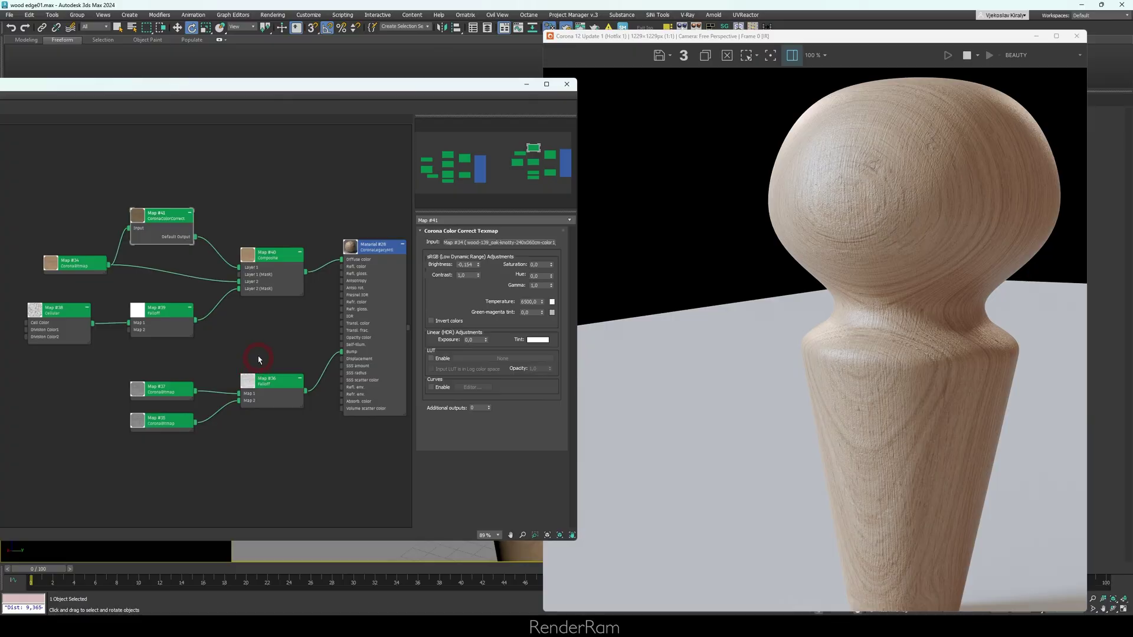
Step: Add a Mix map with bump bitmap Map #37 in Color 2 and the Cellular map in Mix Amount, then open the Cellular parameters
drag(165, 380, 166, 368)
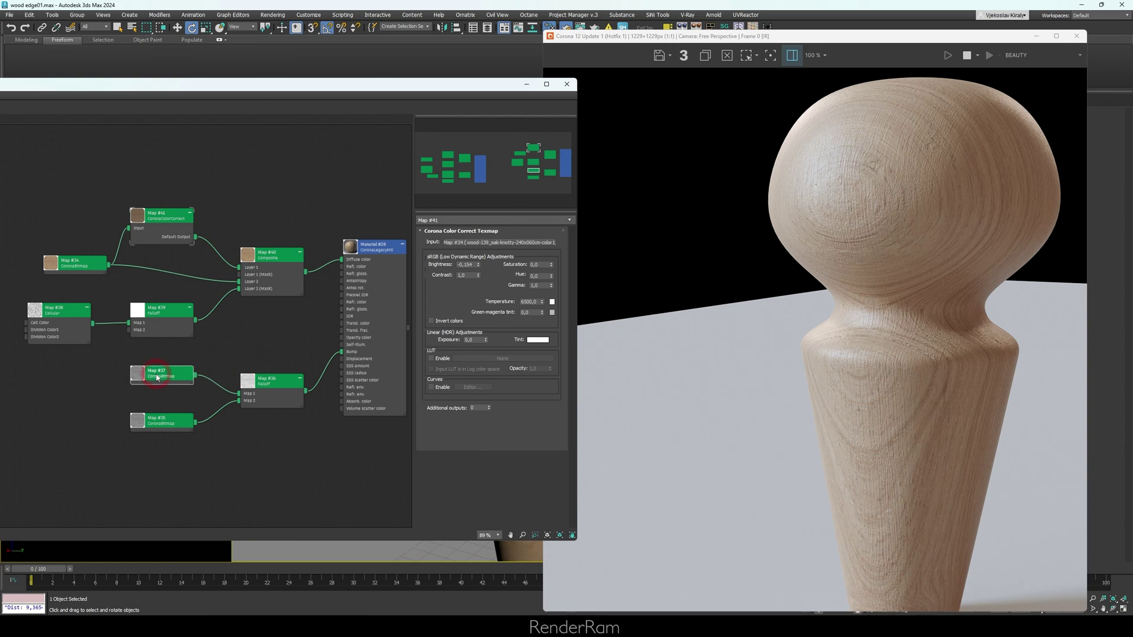
double_click(148, 376)
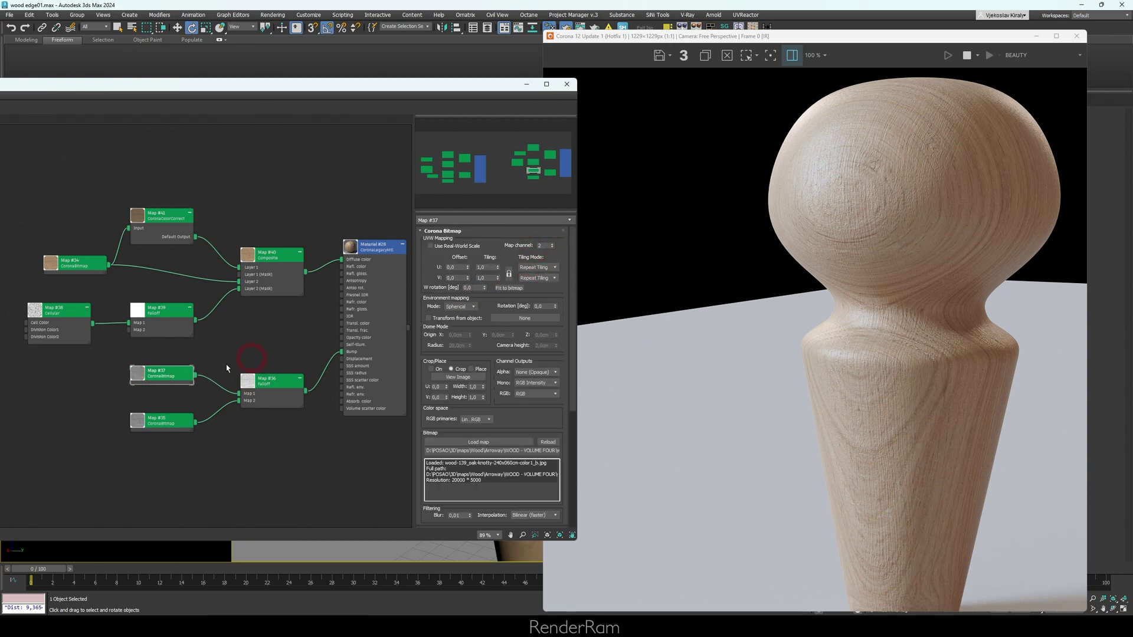
drag(171, 380, 232, 353)
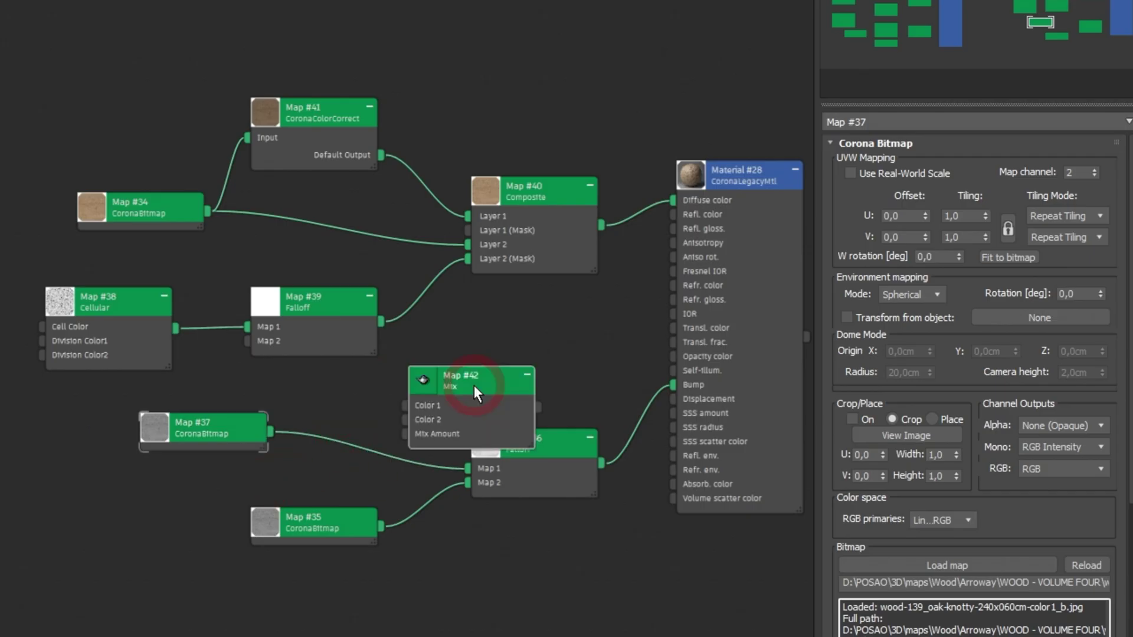
double_click(241, 352)
drag(456, 387, 459, 387)
drag(270, 432, 392, 417)
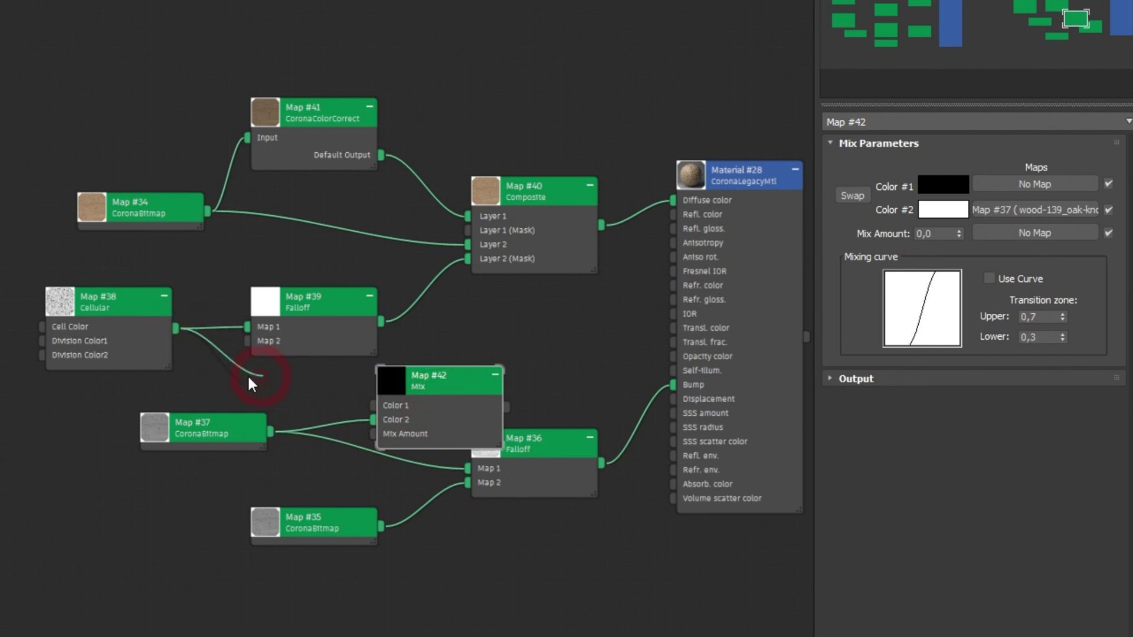
drag(282, 389, 388, 434)
click(278, 318)
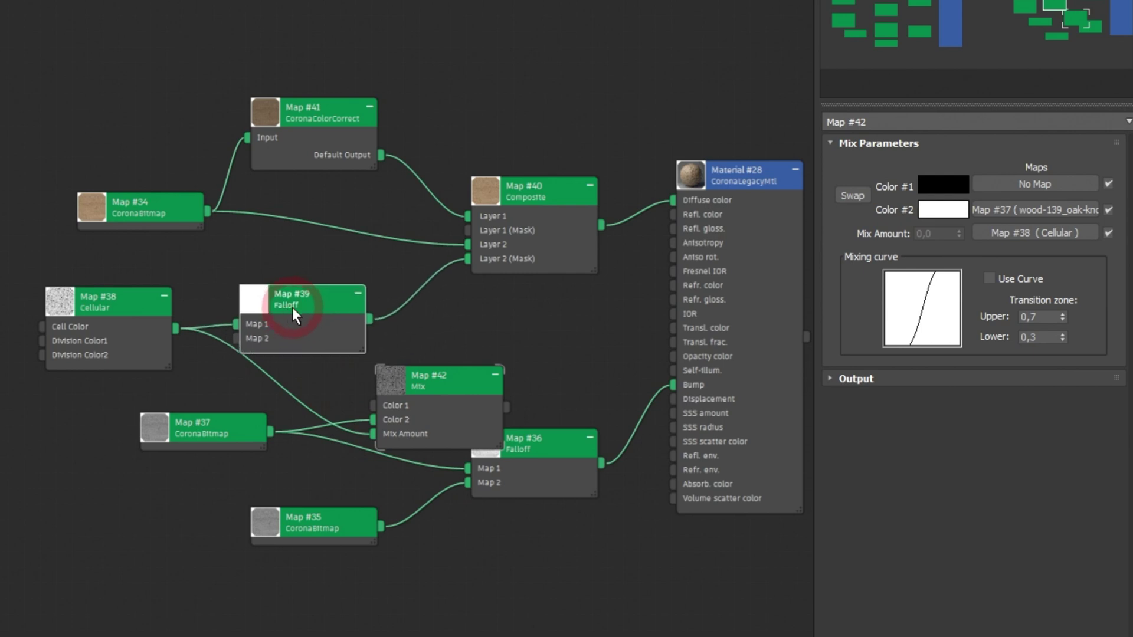
double_click(111, 324)
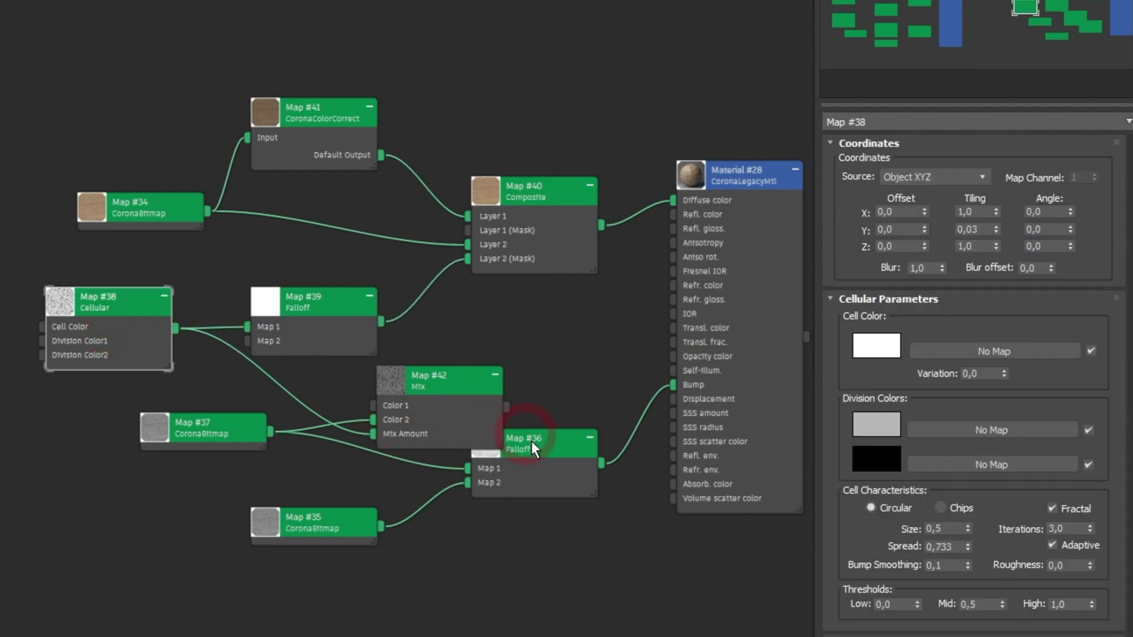
Step: Move the Mix map clear of the bump Falloff, connect it to the Falloff's Map 1, and inspect the end-grain bump in the render
click(531, 443)
double_click(534, 448)
click(324, 388)
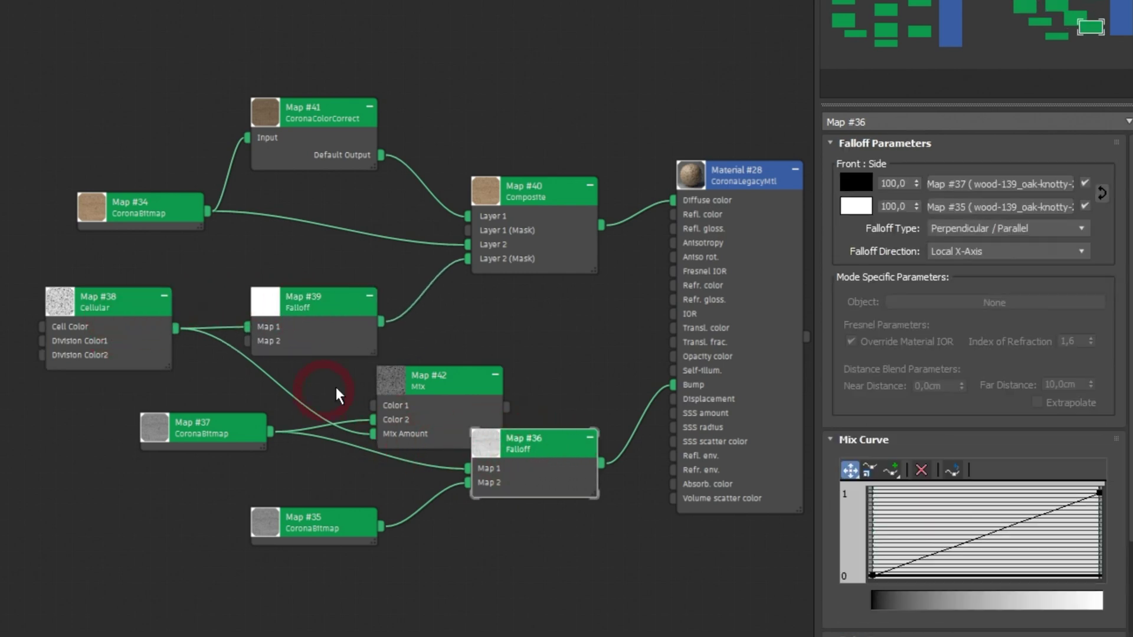
double_click(446, 383)
drag(439, 385, 346, 385)
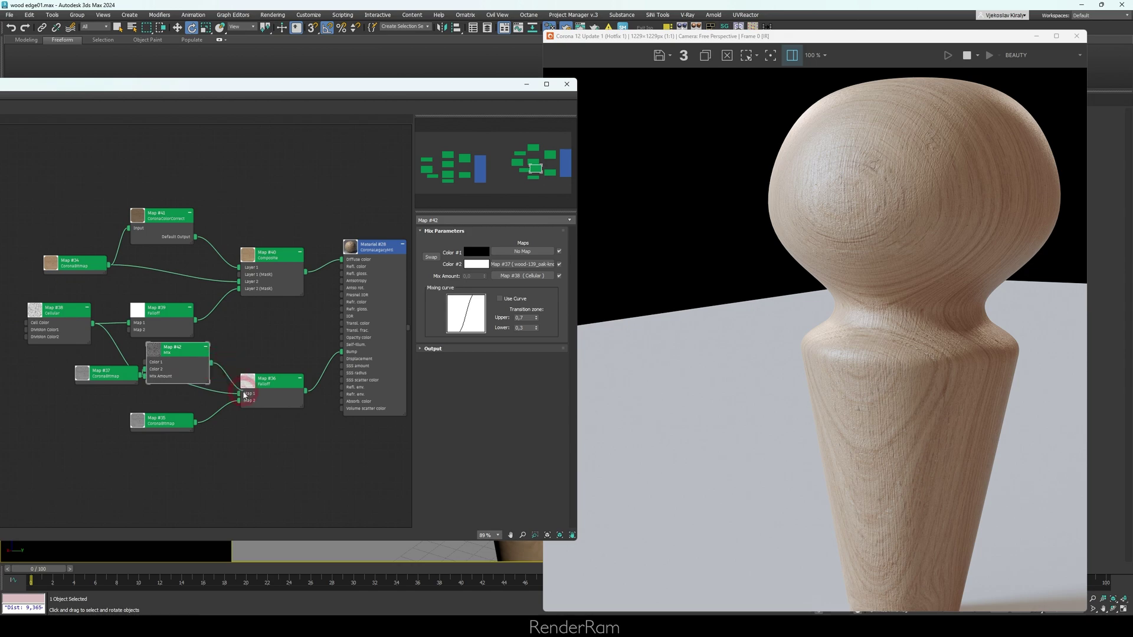
scroll(850, 187, up, 2)
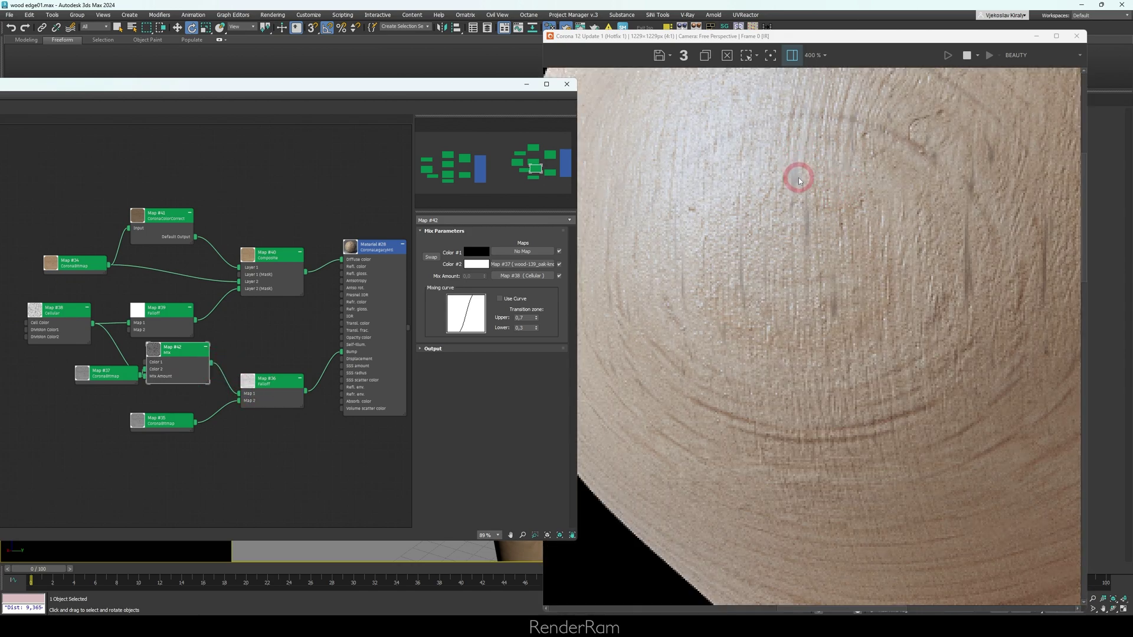
scroll(843, 313, down, 2)
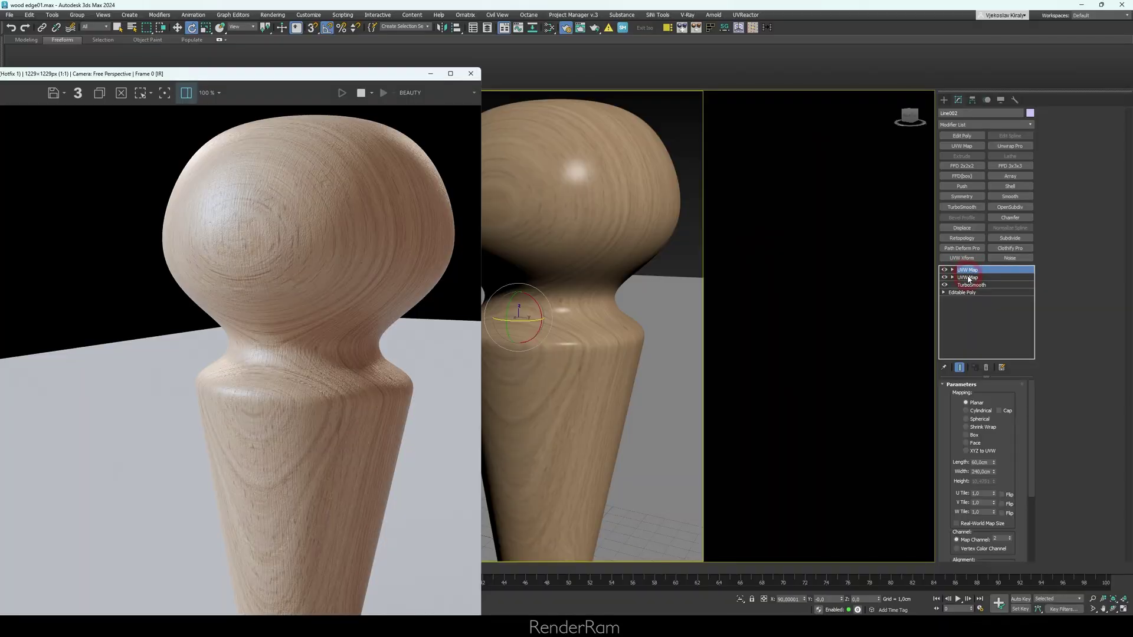
Step: Select both UVW Map modifiers in the turned wooden object's stack, and select the Spoon-Pot among the other kitchenware
ctrl+click(970, 278)
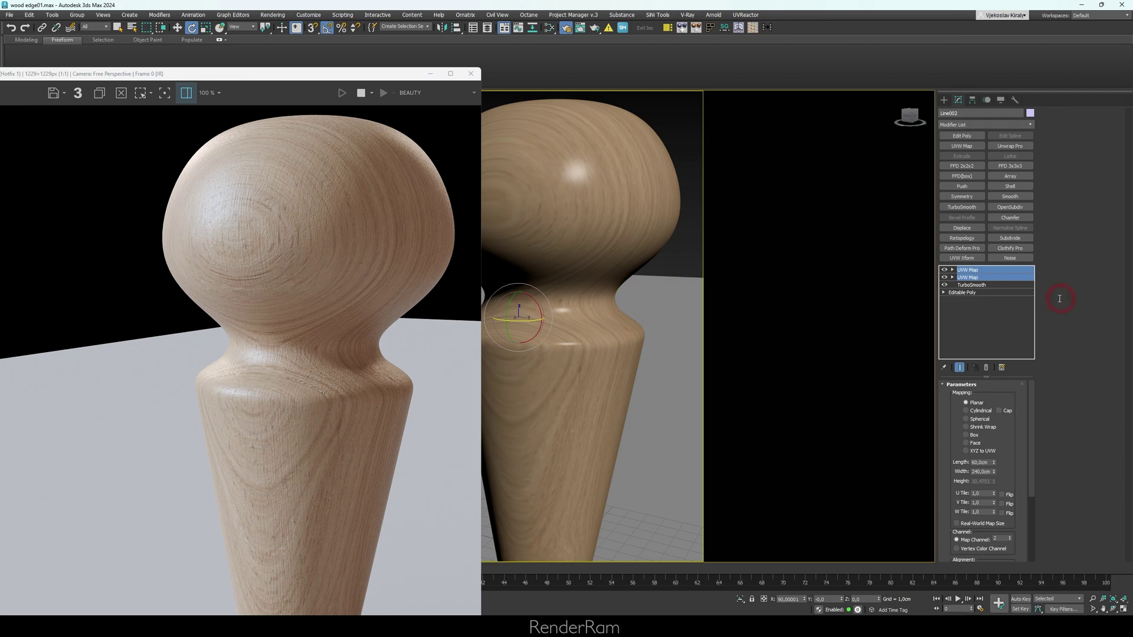
scroll(587, 324, down, 8)
alt+middle_drag(587, 323, 534, 372)
middle_drag(534, 372, 535, 288)
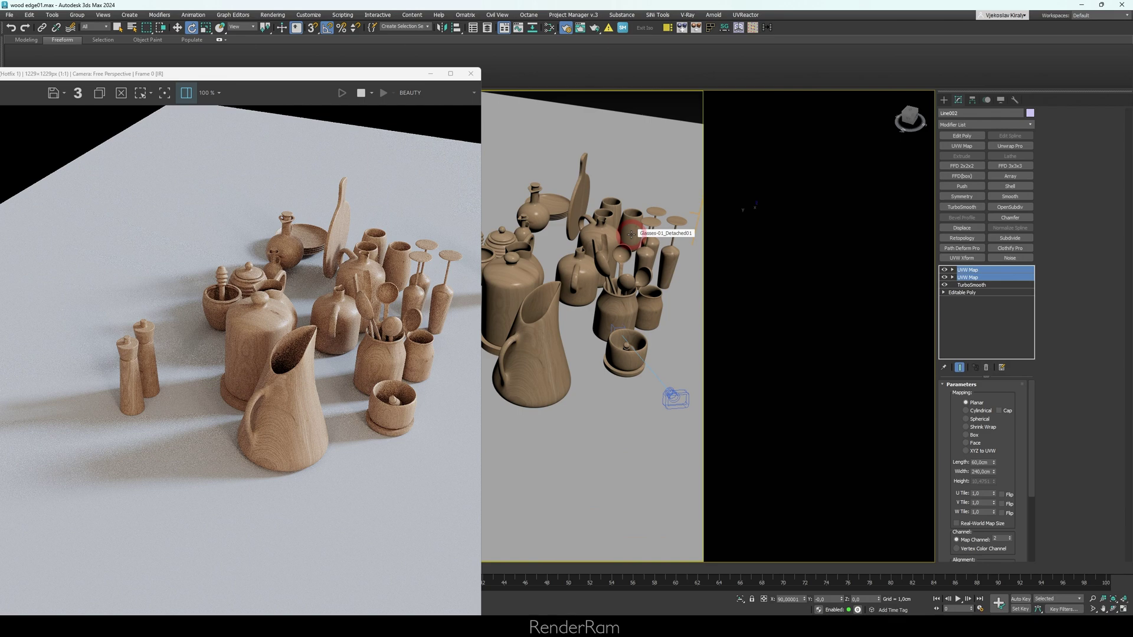
click(648, 245)
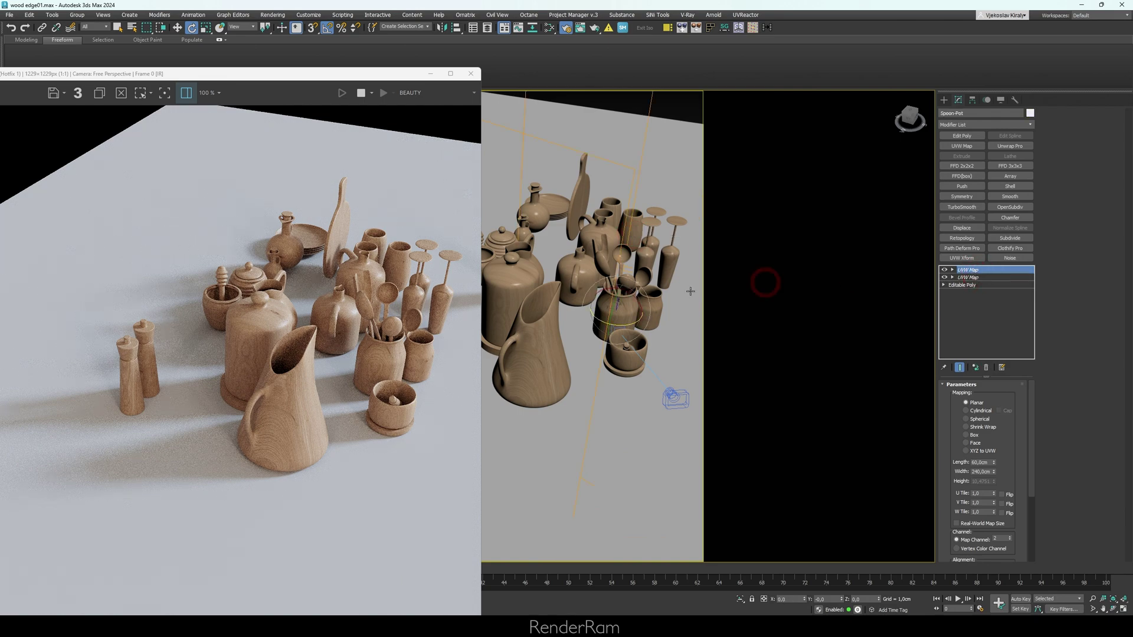
Step: Examine the wood grain and pores on the spoon pot and the mortar bowl up close in the render
alt+middle_drag(552, 340, 614, 311)
scroll(615, 311, up, 5)
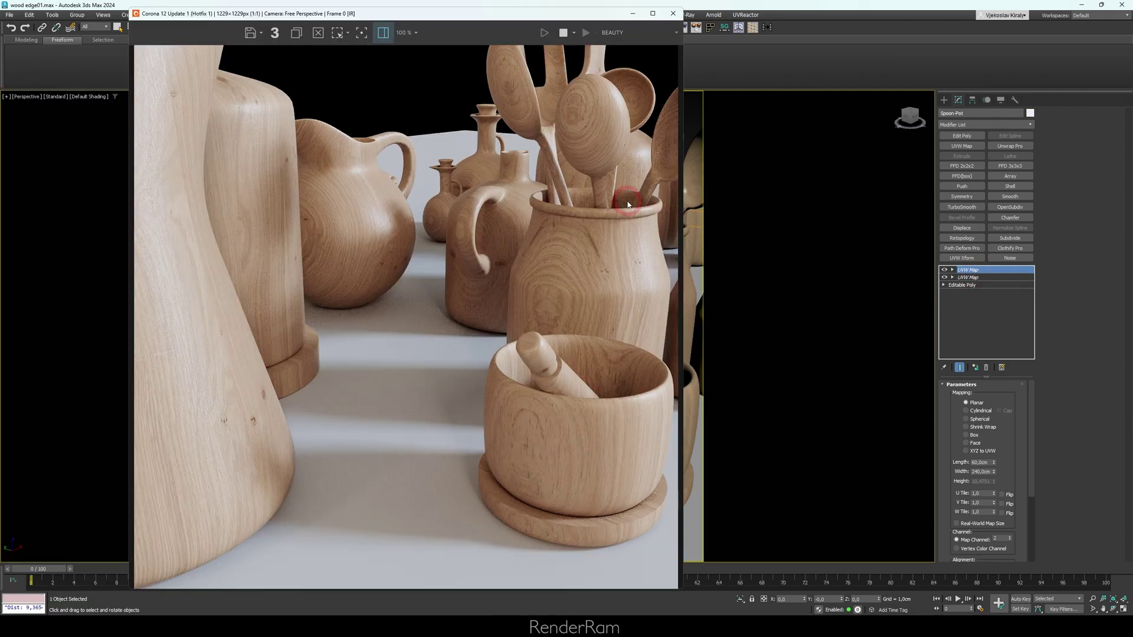
scroll(549, 470, up, 1)
drag(548, 470, 485, 305)
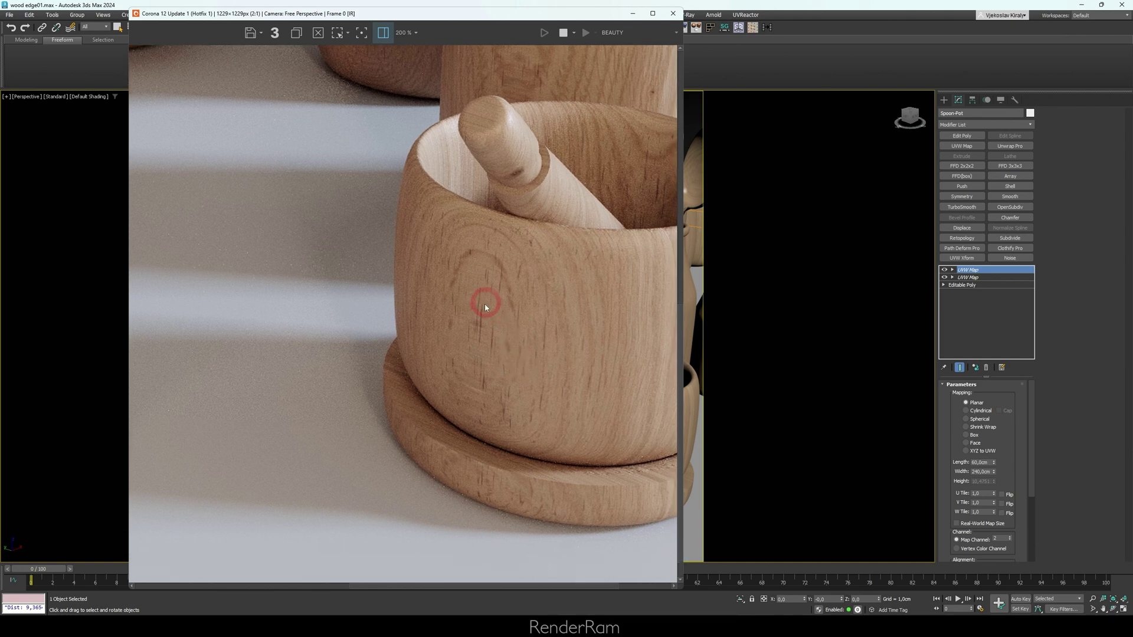
scroll(506, 452, down, 1)
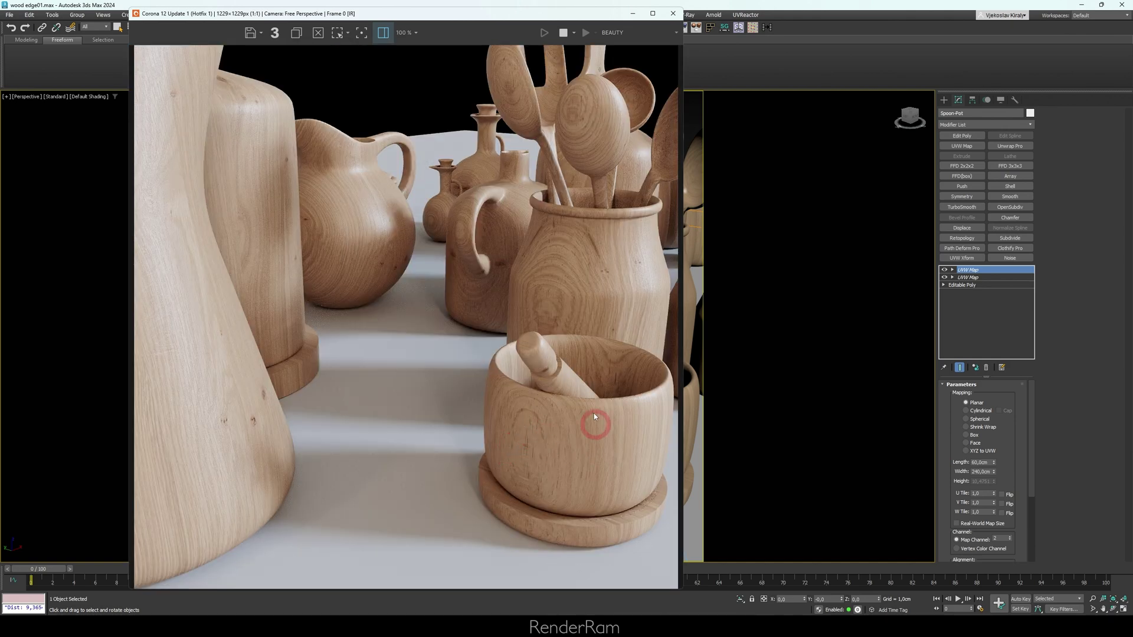